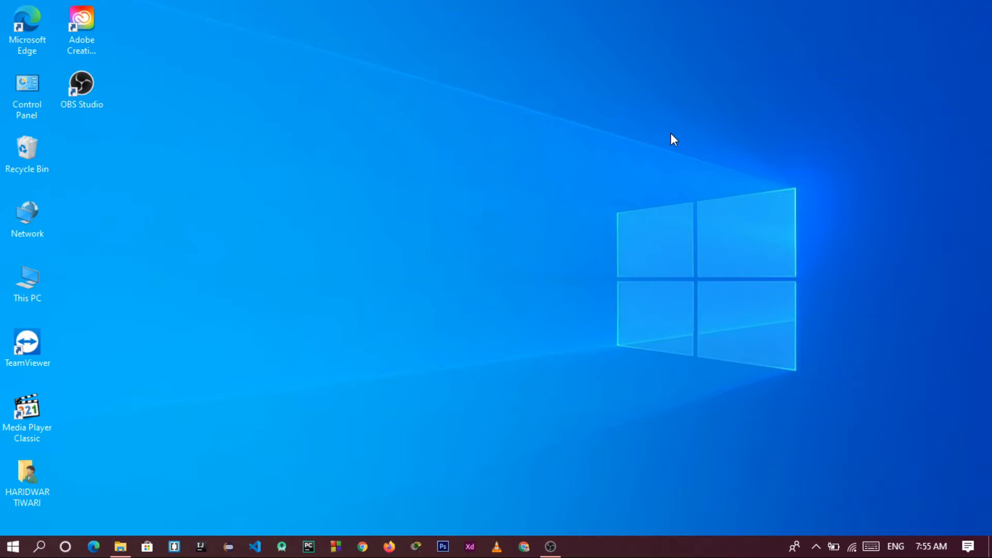
Search 'download virtualbox' and go to the Downloads page on virtualbox.org
left_click(524, 546)
type("down")
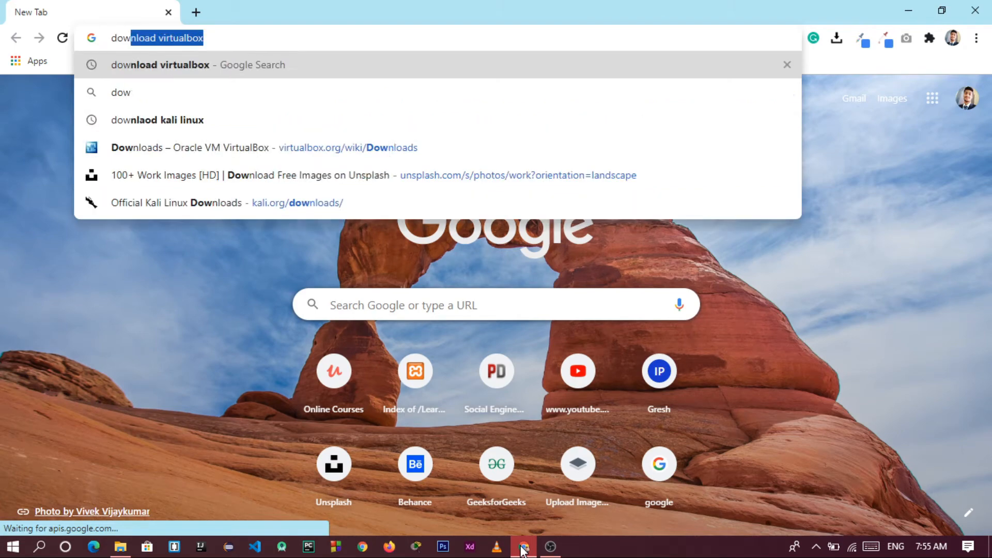
key("Right")
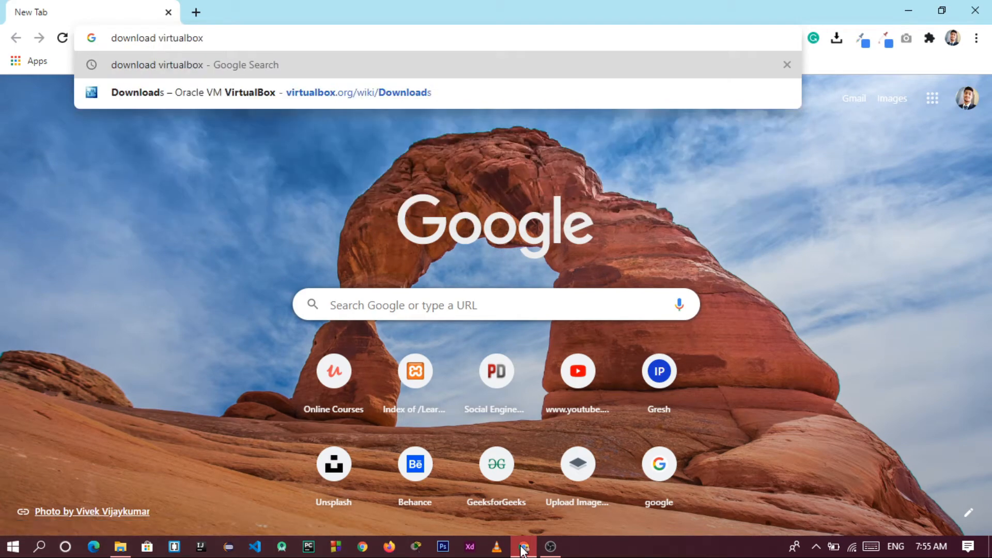
key("Return")
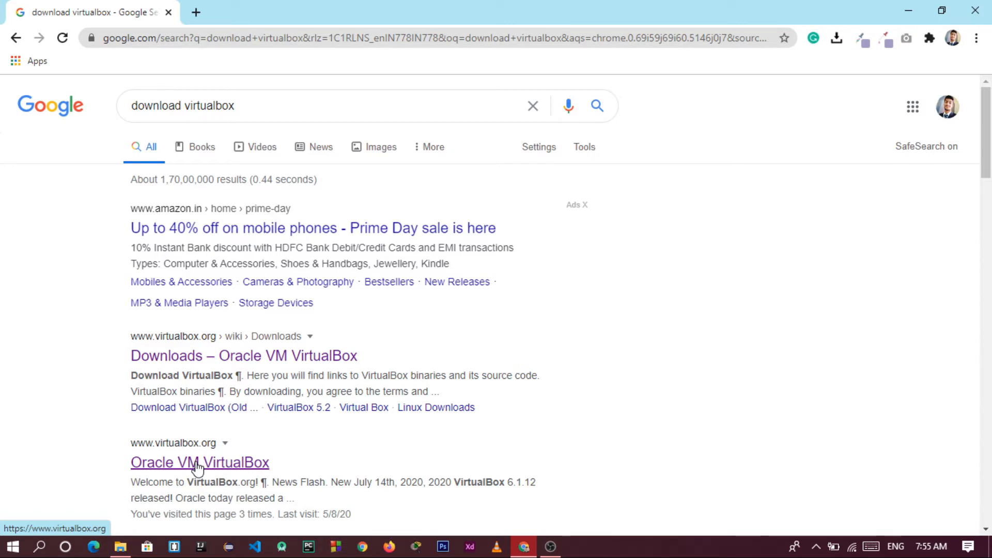
left_click(197, 463)
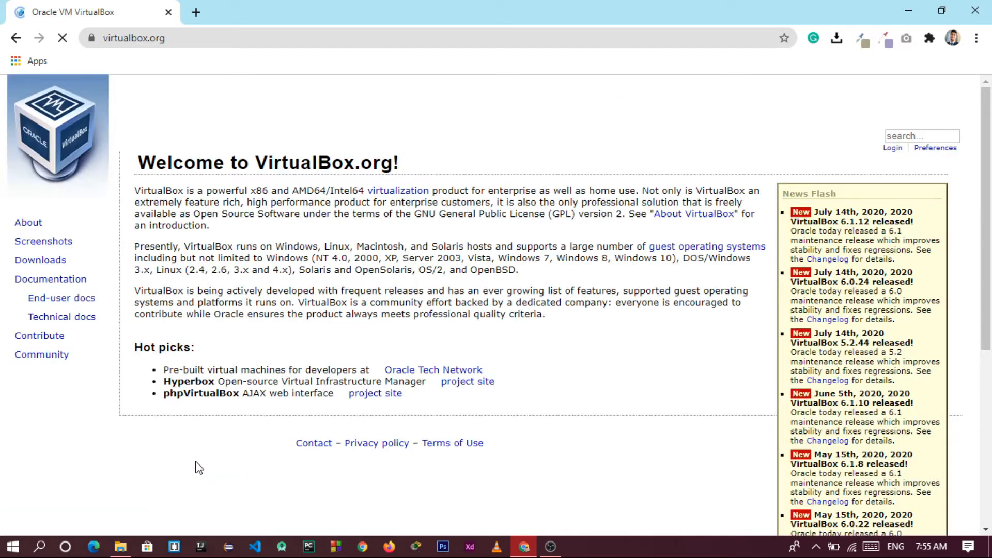
left_click(42, 262)
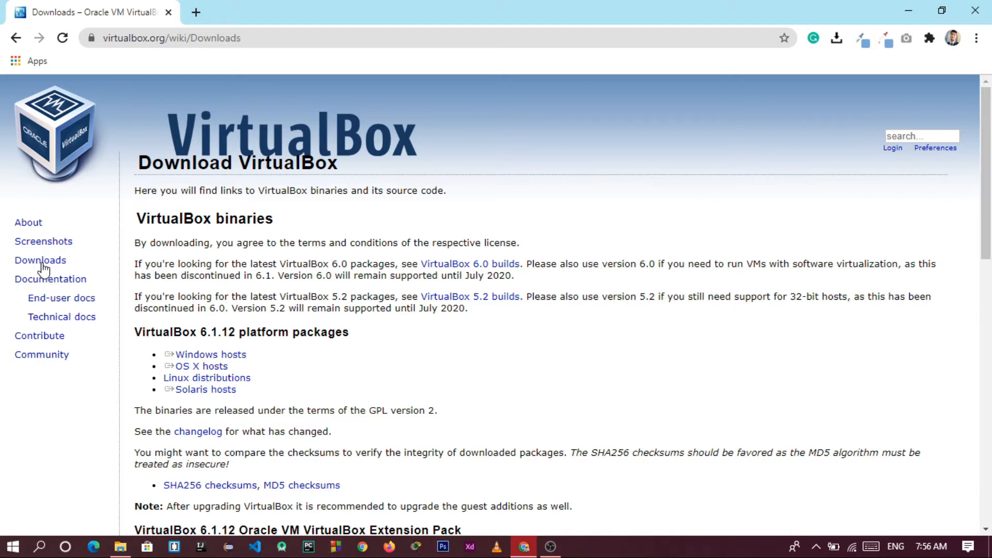
Start the Windows hosts installer download, cancel it, and minimize Chrome
left_click(193, 360)
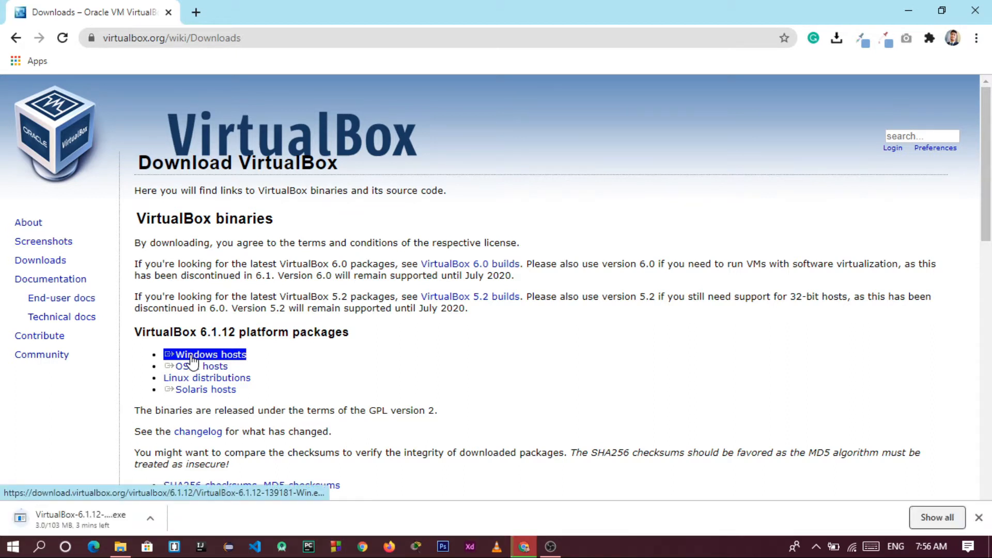
left_click(152, 523)
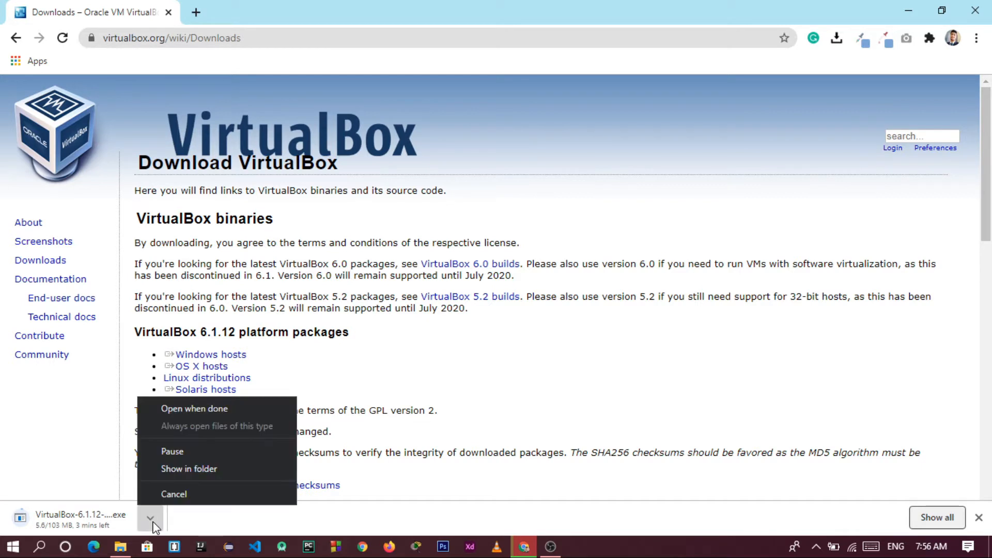
left_click(174, 495)
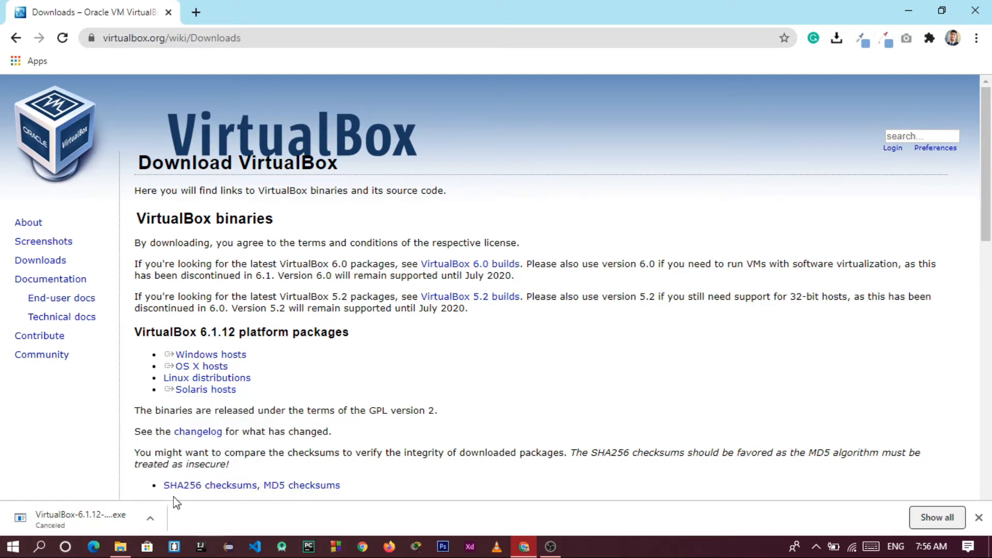
left_click(923, 6)
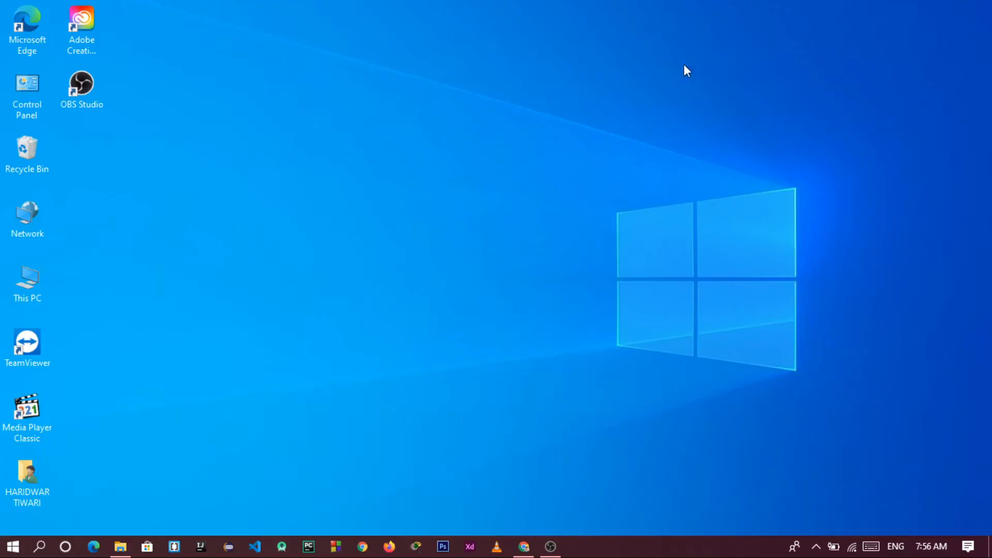
Run the VirtualBox 6.1.12 installer from the Downloads folder
double_click(40, 285)
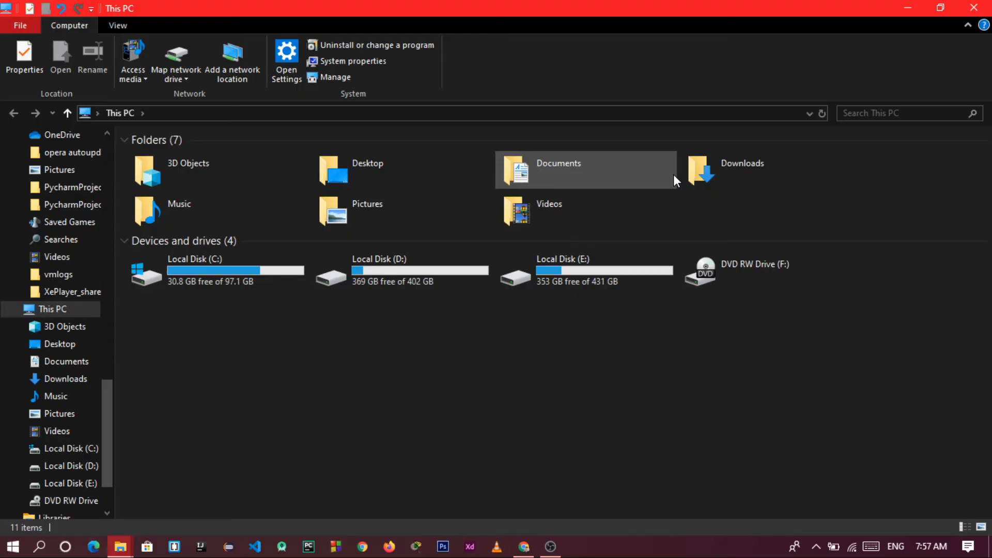
left_click(702, 176)
double_click(702, 178)
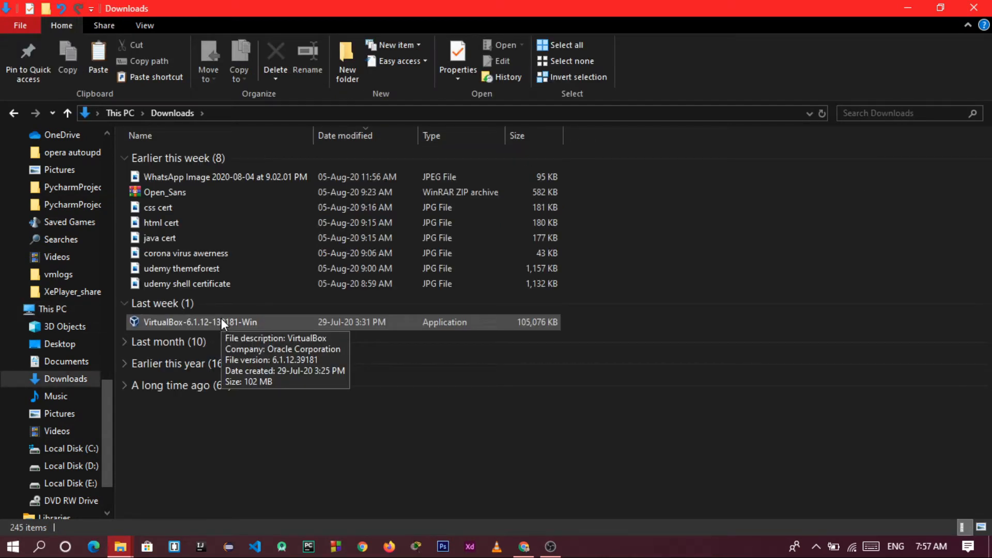
double_click(221, 320)
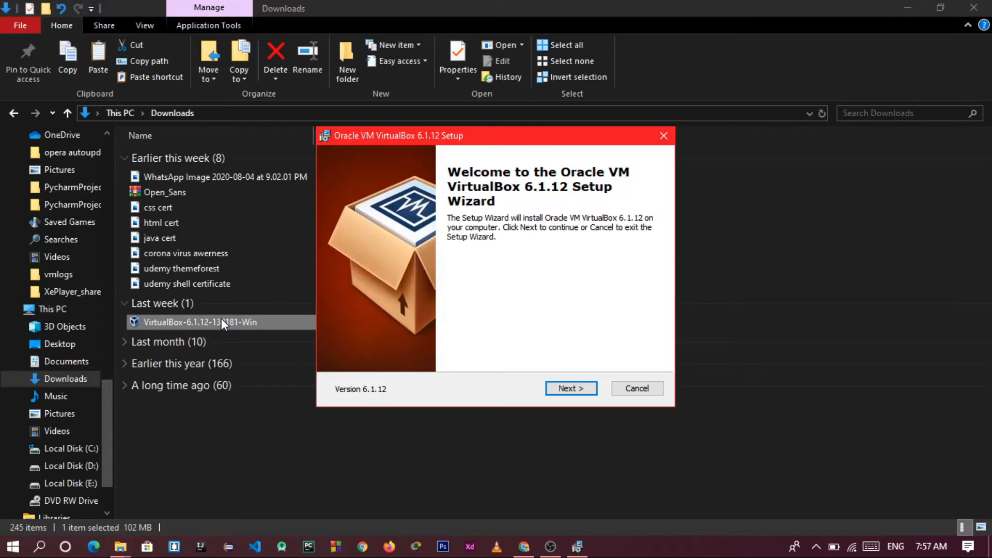
Install VirtualBox to D:\oracle\virtualbox with default options, launch it, then minimize the Manager
left_click(571, 388)
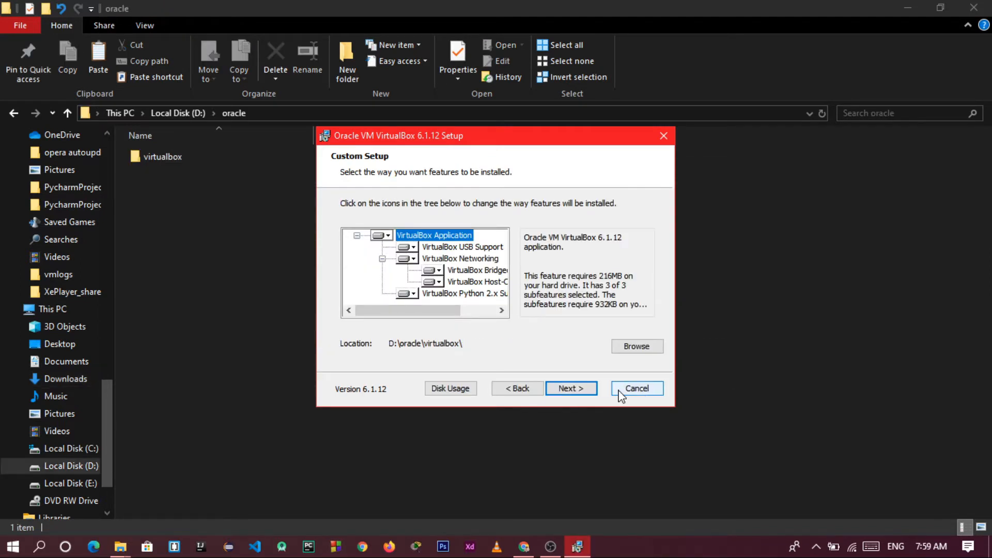
left_click(571, 388)
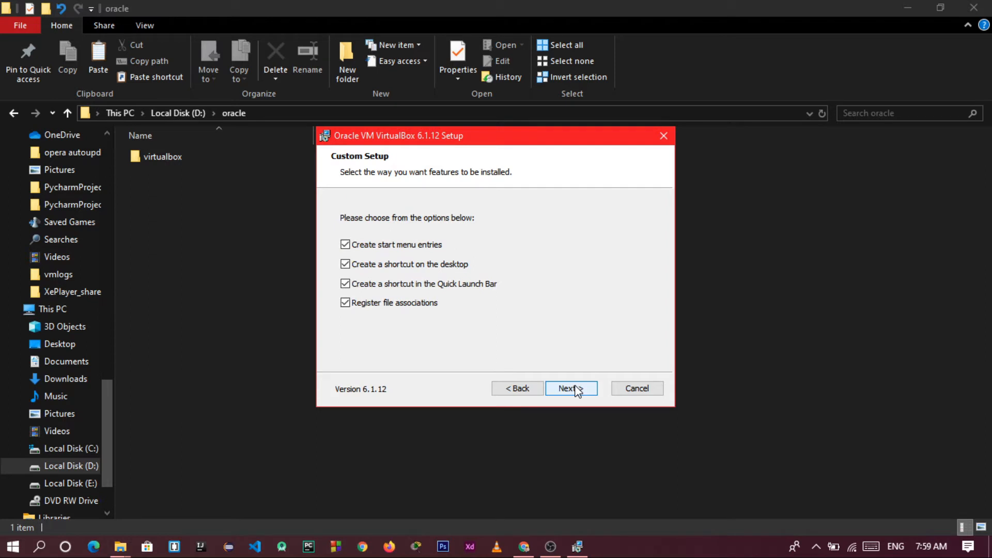
left_click(571, 388)
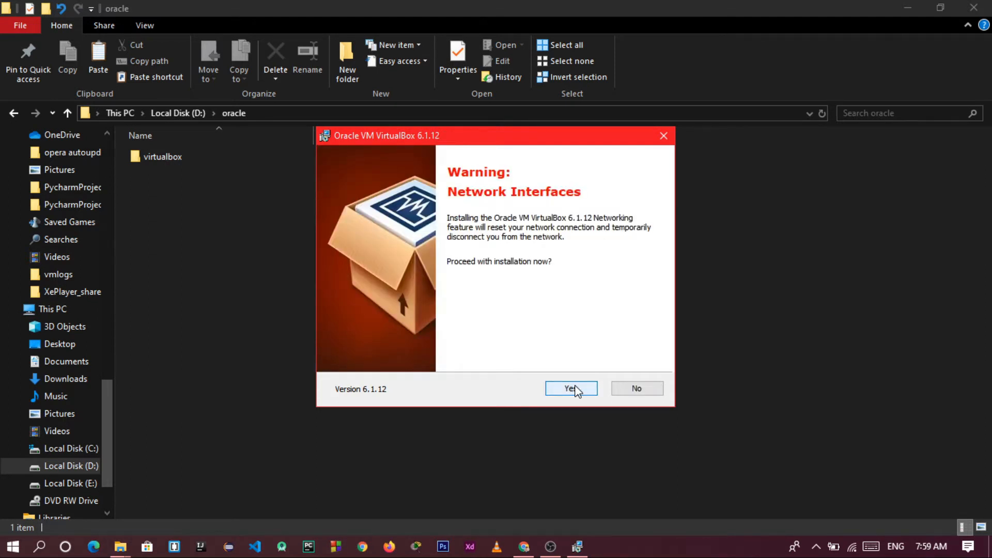
left_click(574, 389)
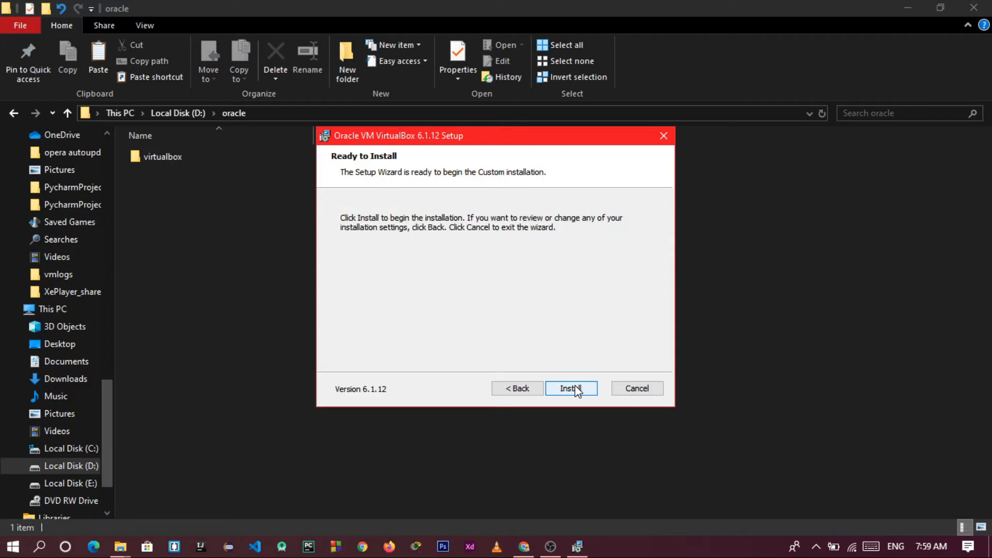
left_click(577, 392)
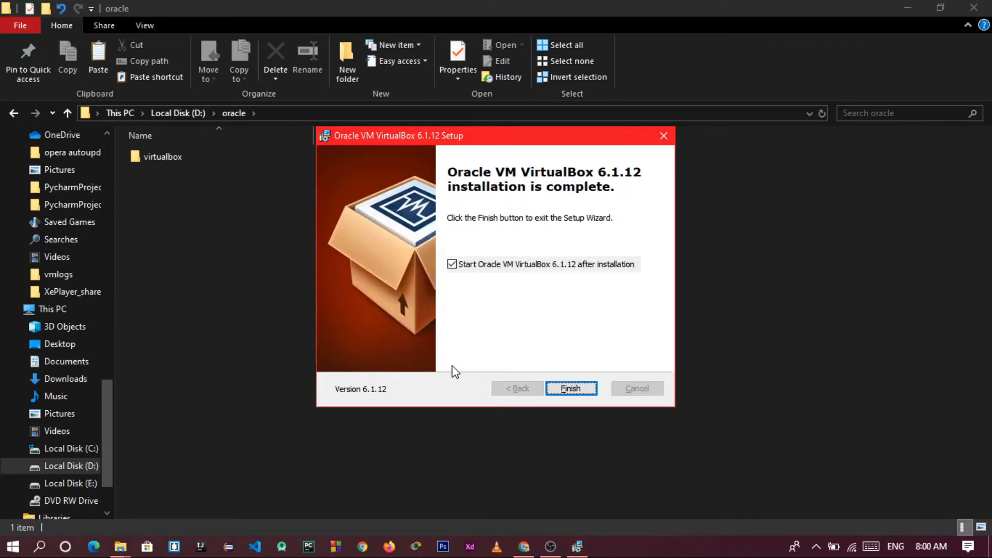
left_click(580, 392)
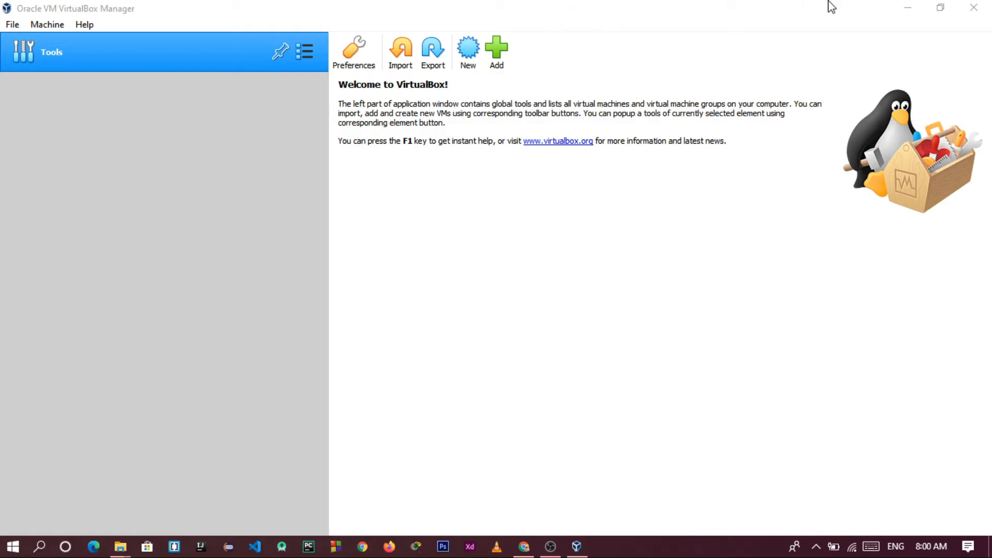
left_click(907, 9)
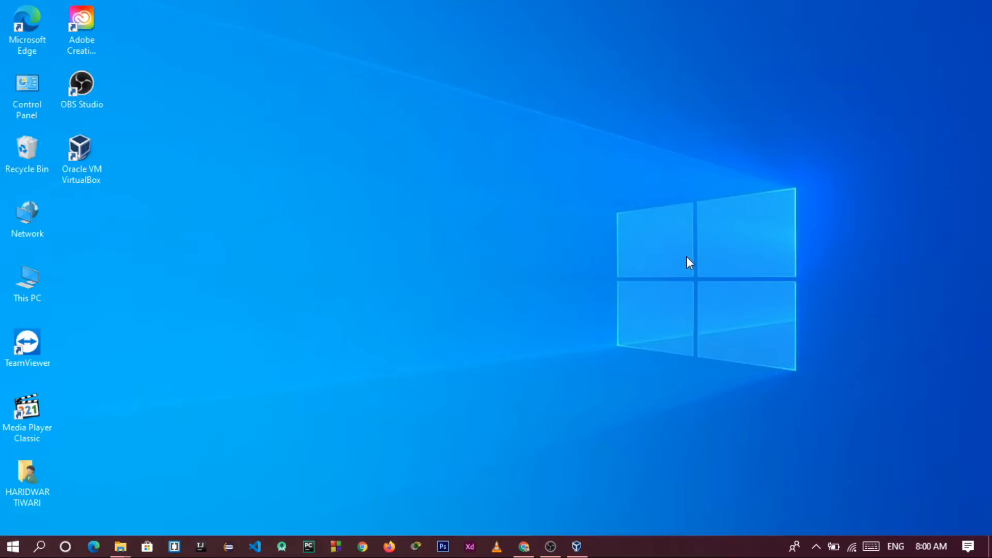
Search 'kali linux download' in a new tab and scroll the official Kali downloads page to its images table
left_click(524, 547)
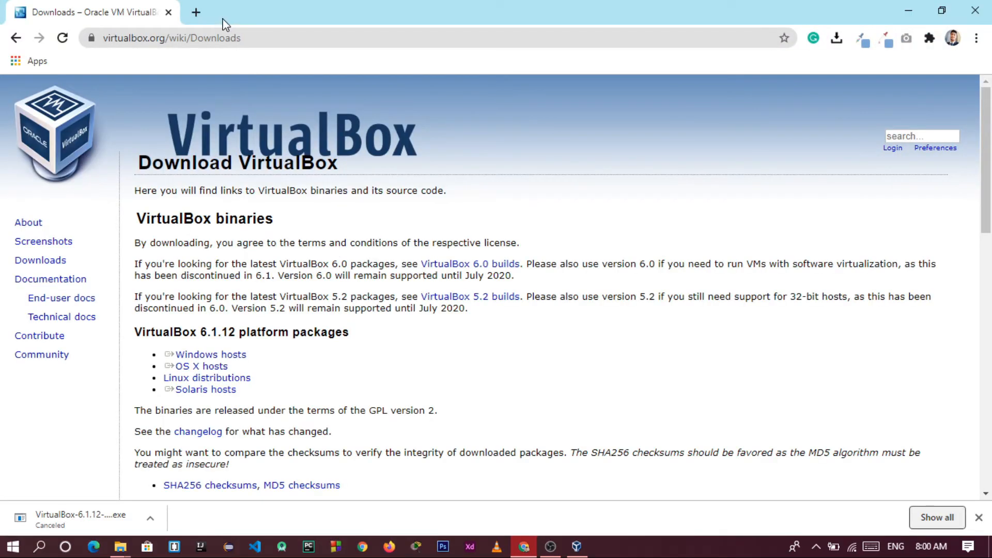
left_click(195, 12)
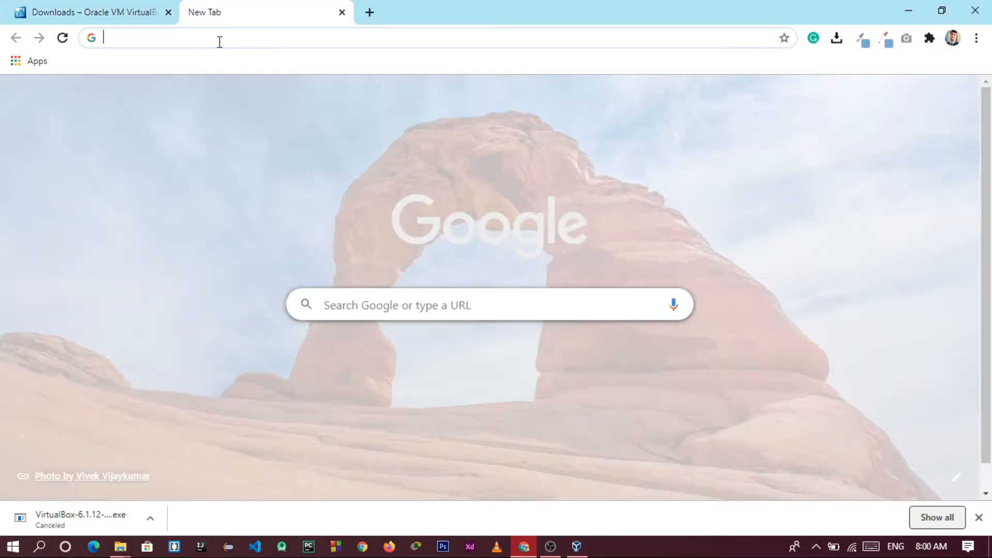
left_click(220, 42)
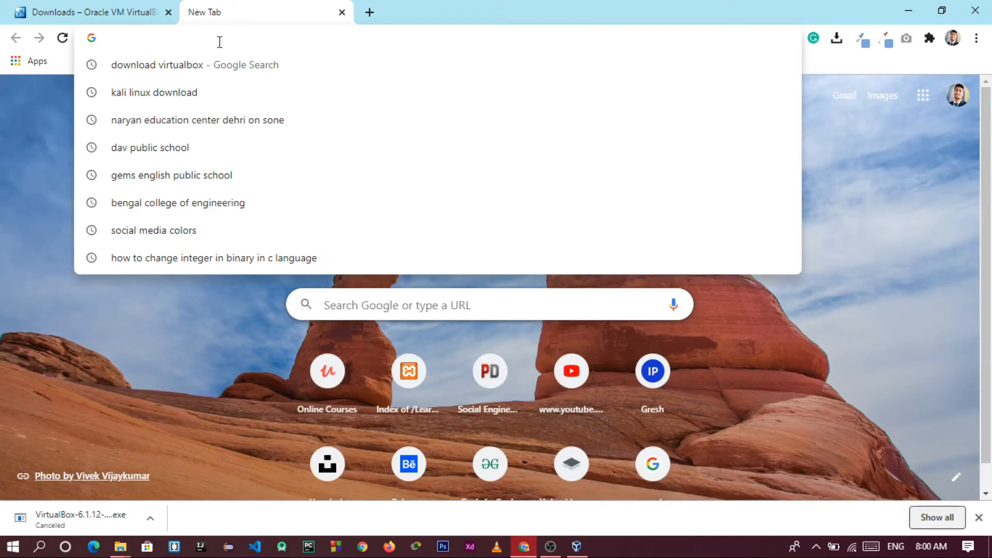
type("kali linux download")
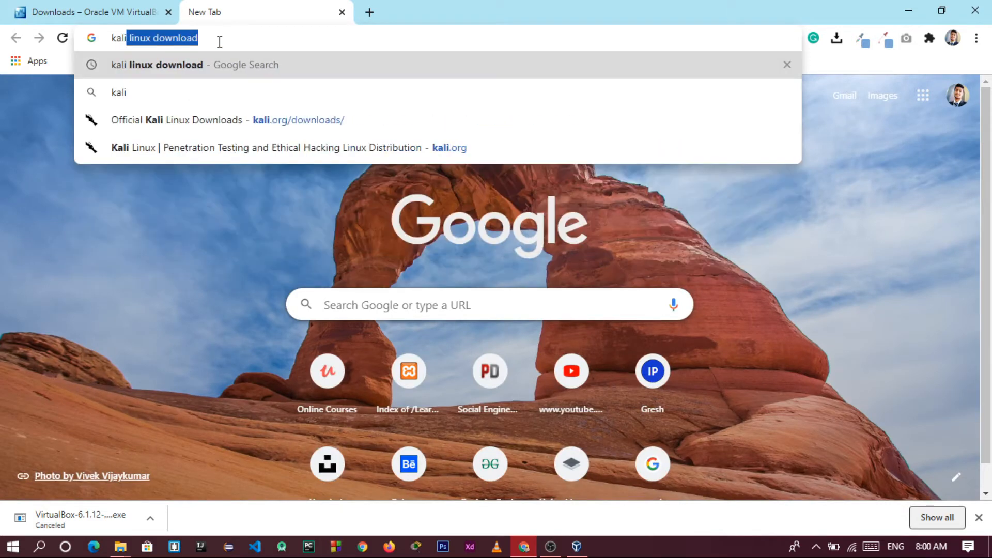
key("Return")
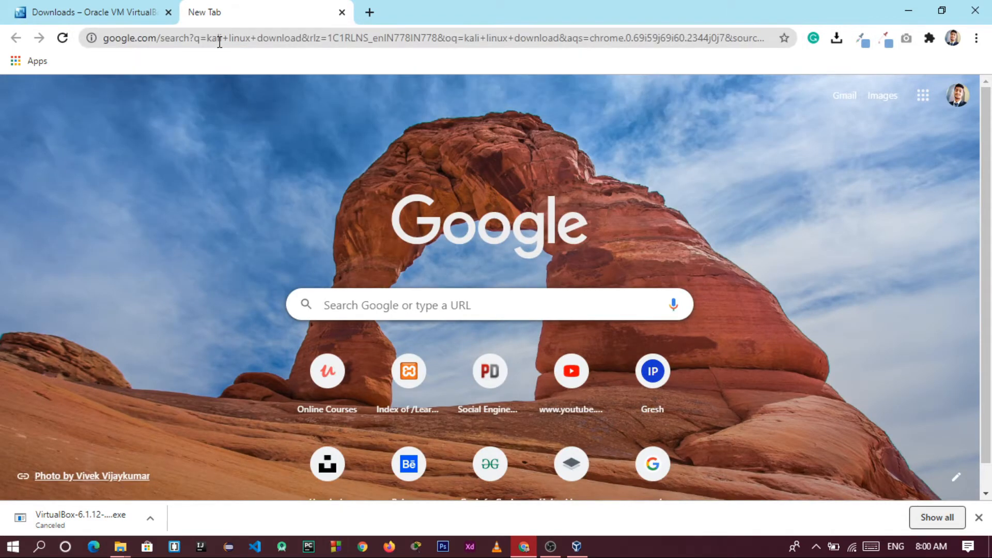
scroll(255, 337, "down", 5)
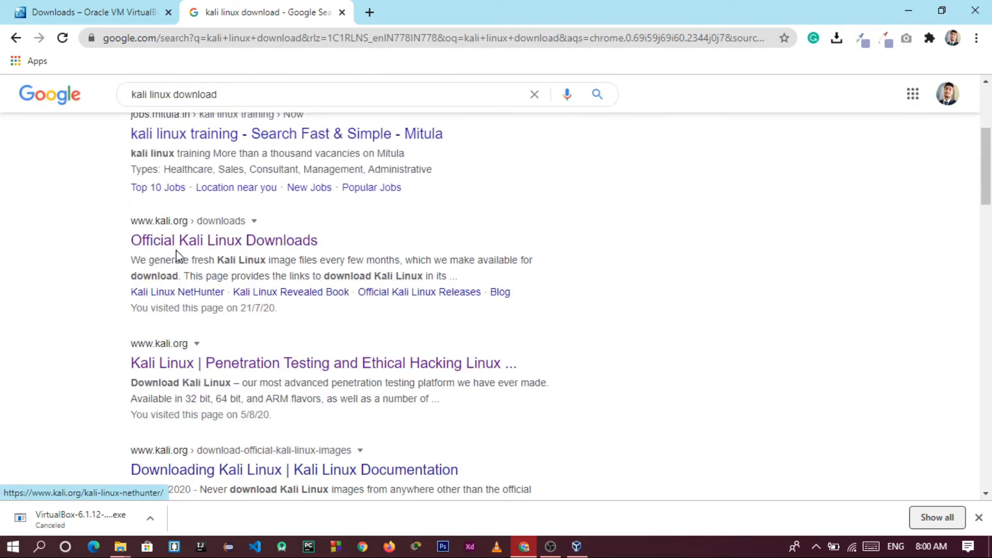
left_click(205, 246)
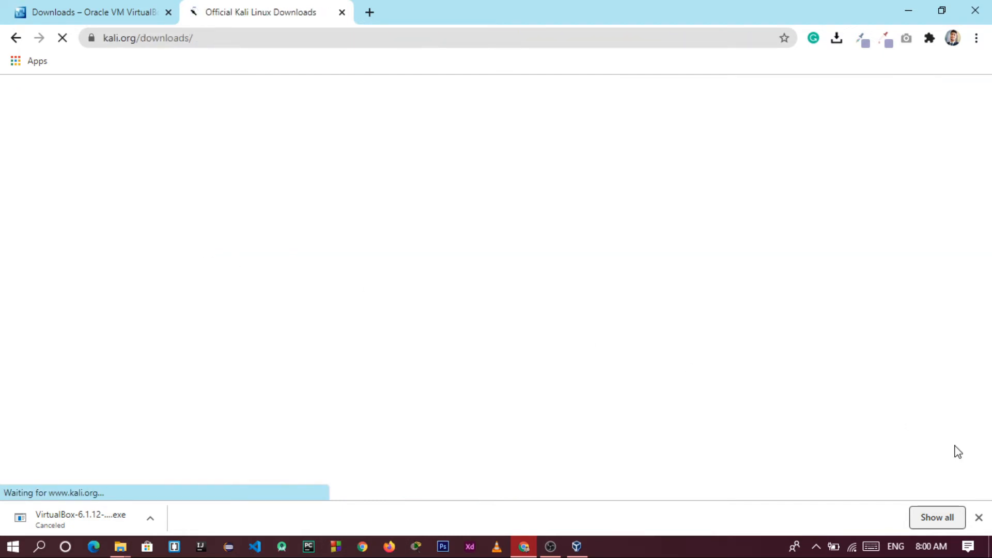
left_click(979, 518)
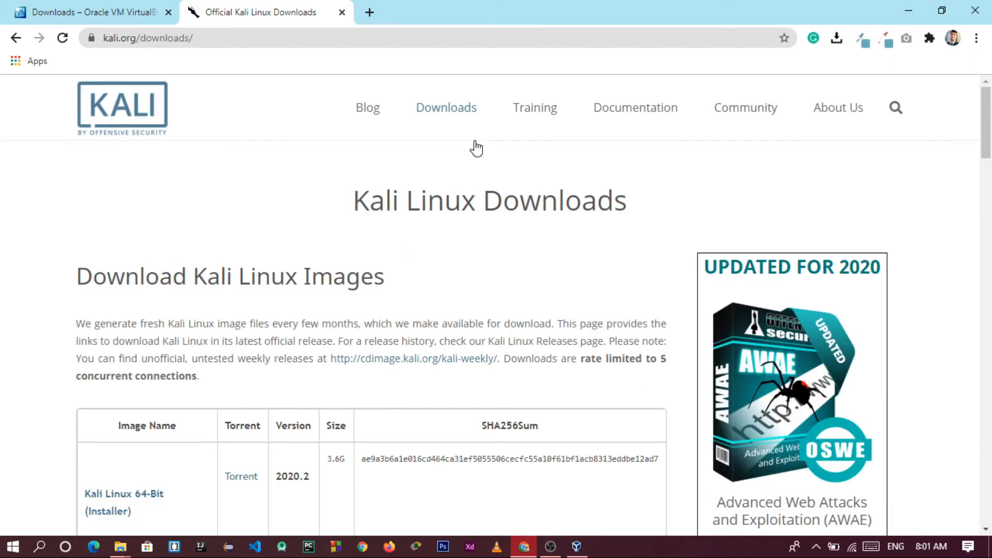
scroll(476, 148, "down", 4)
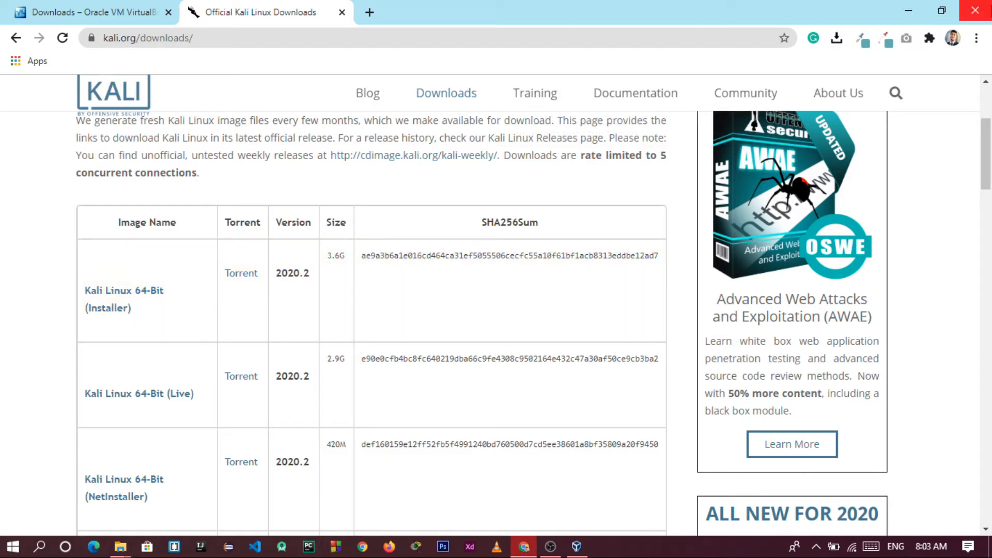
Minimize Chrome, find Control Panel by searching 'contro', and open its System page
left_click(908, 11)
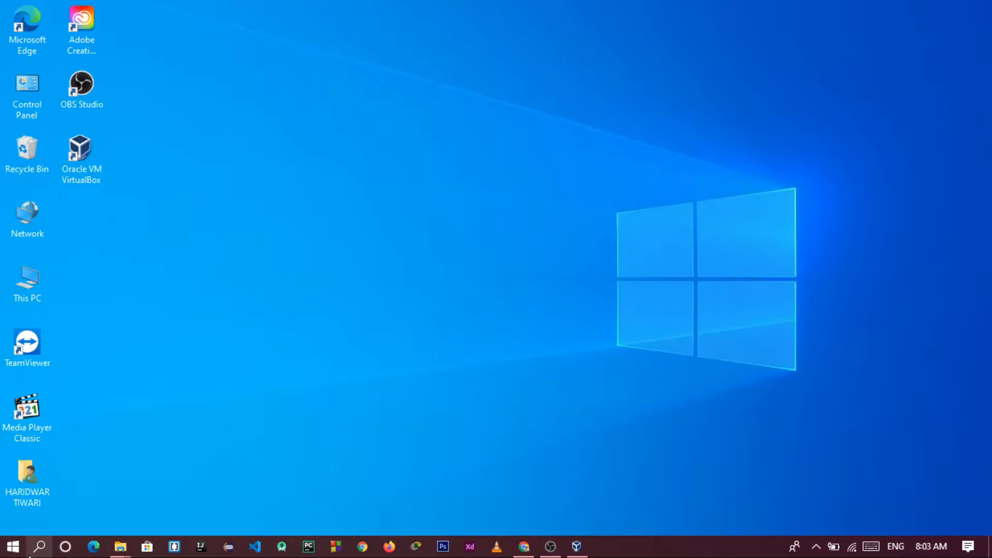
left_click(29, 555)
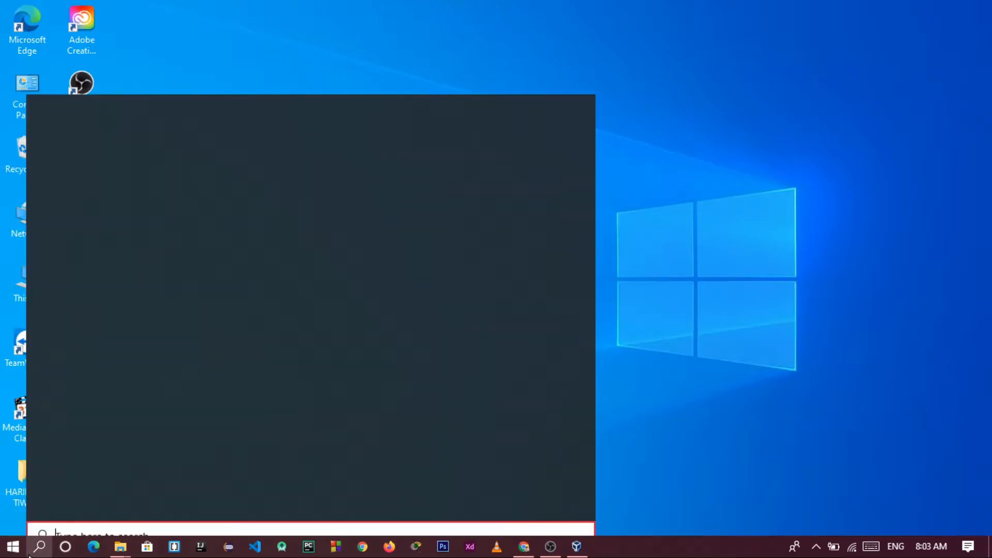
type("contro")
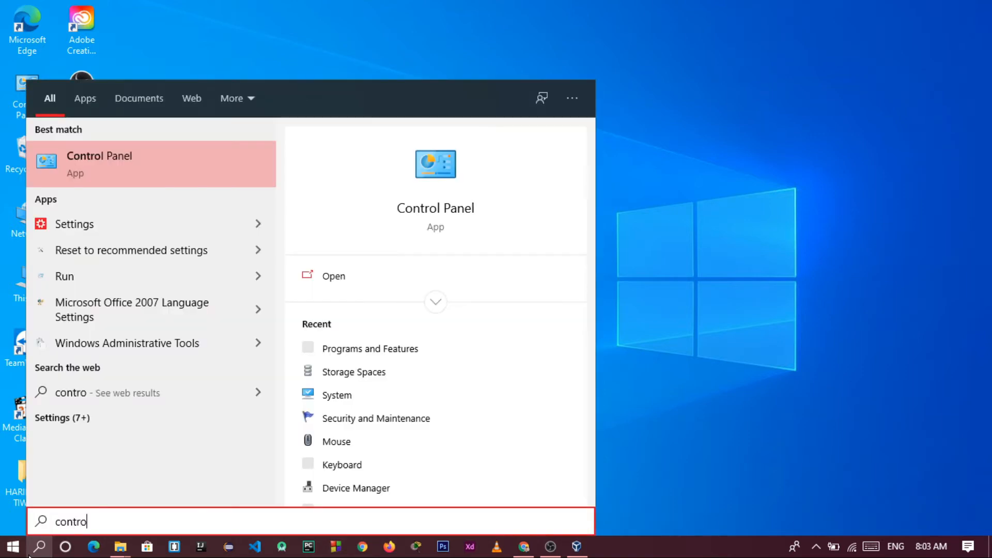
key("Return")
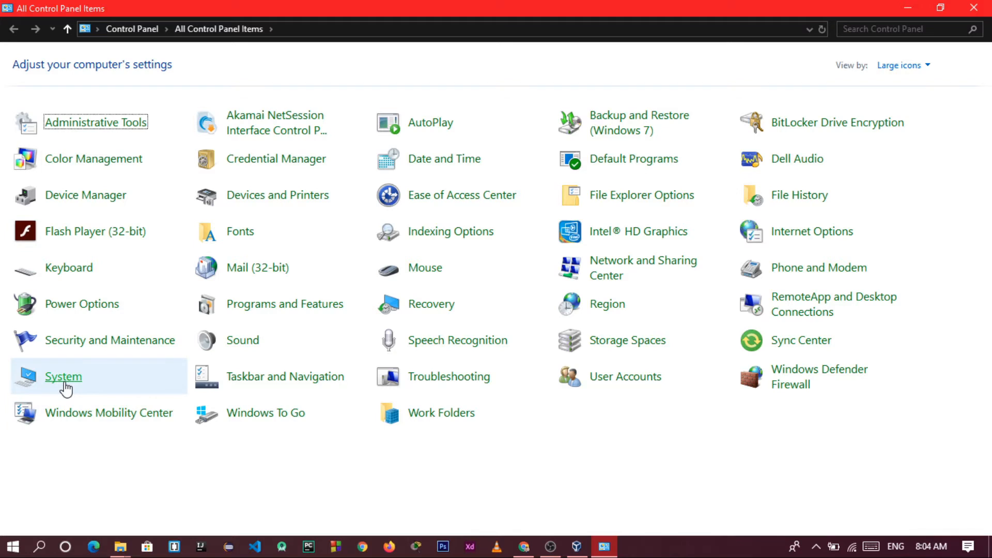
left_click(63, 377)
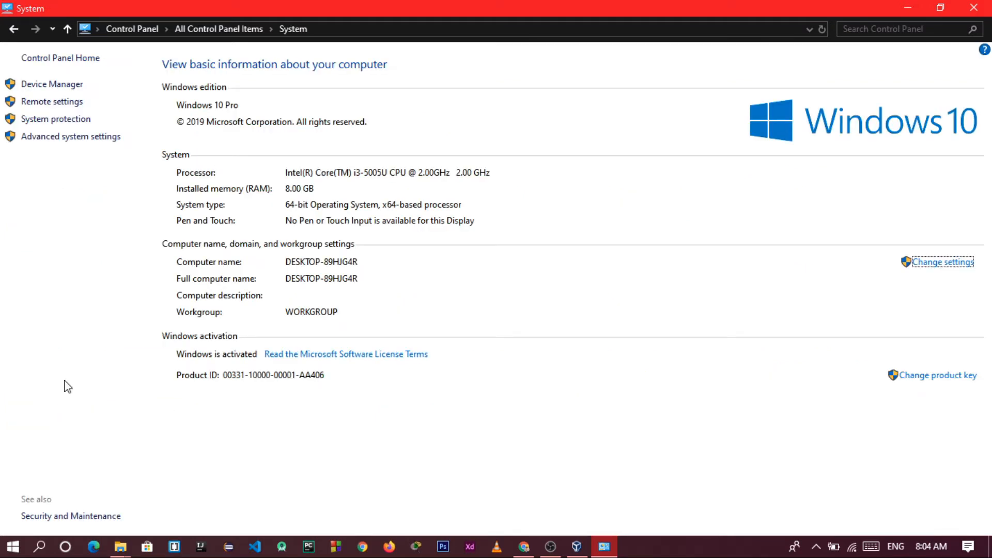
Start downloading the Kali Linux 64-Bit Installer image and hide the download bar
left_click(524, 547)
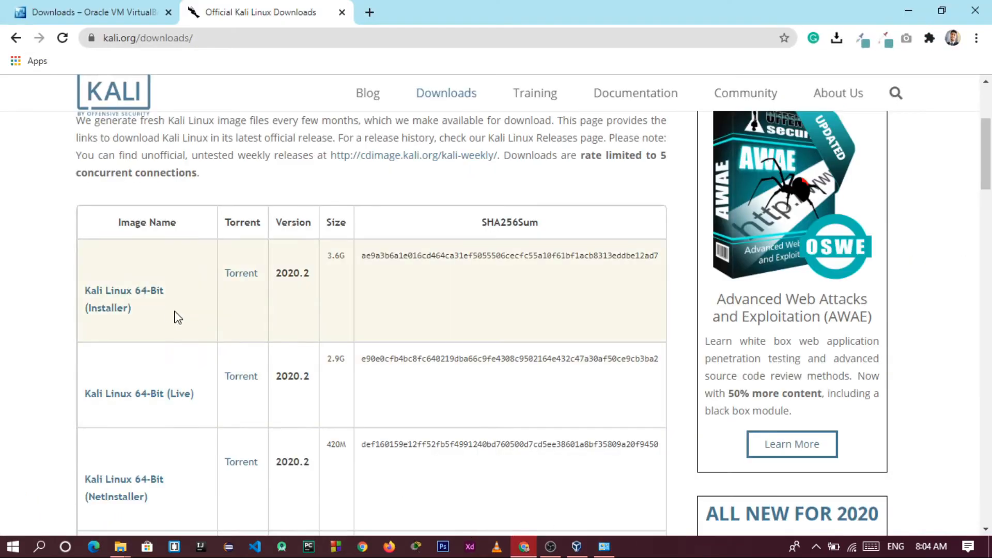
left_click(150, 294)
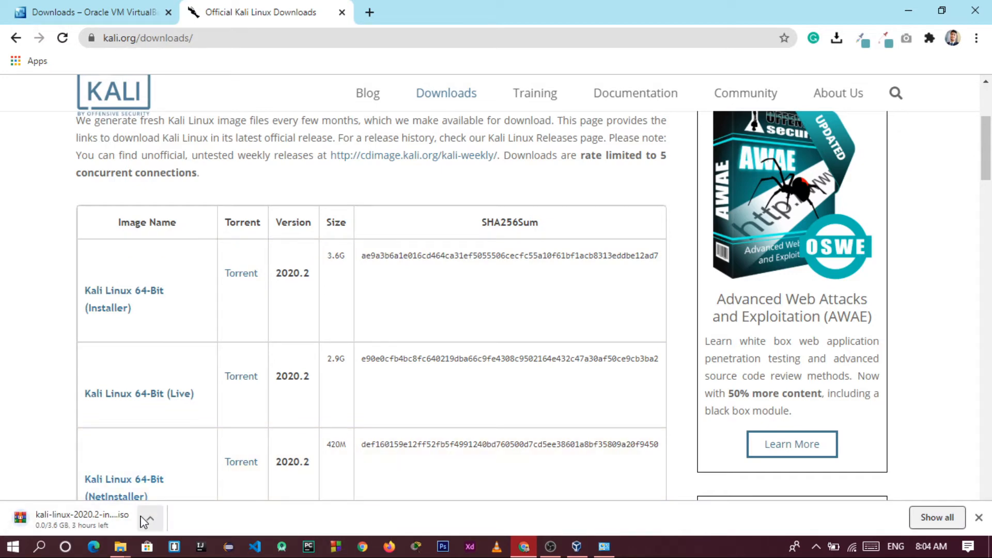
left_click(147, 520)
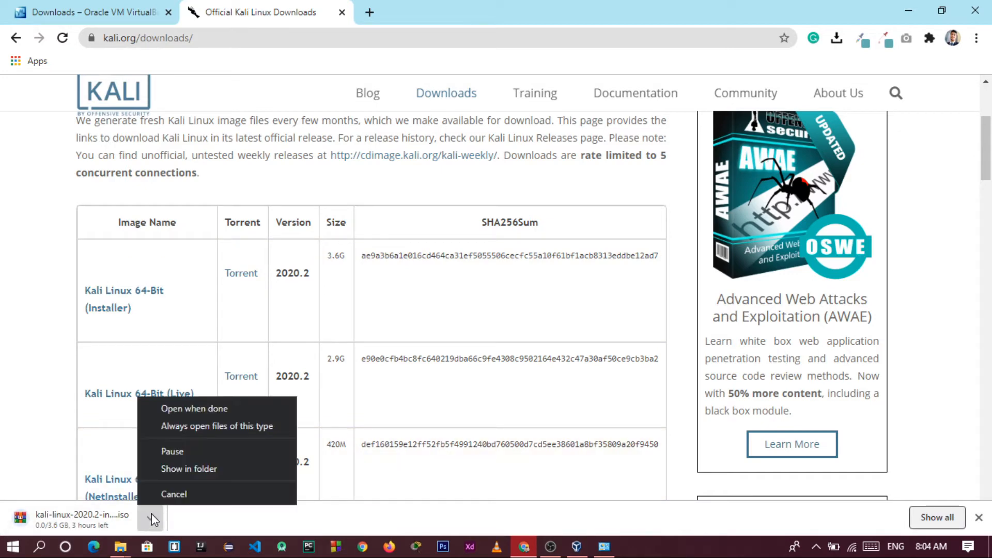
left_click(174, 494)
left_click(979, 517)
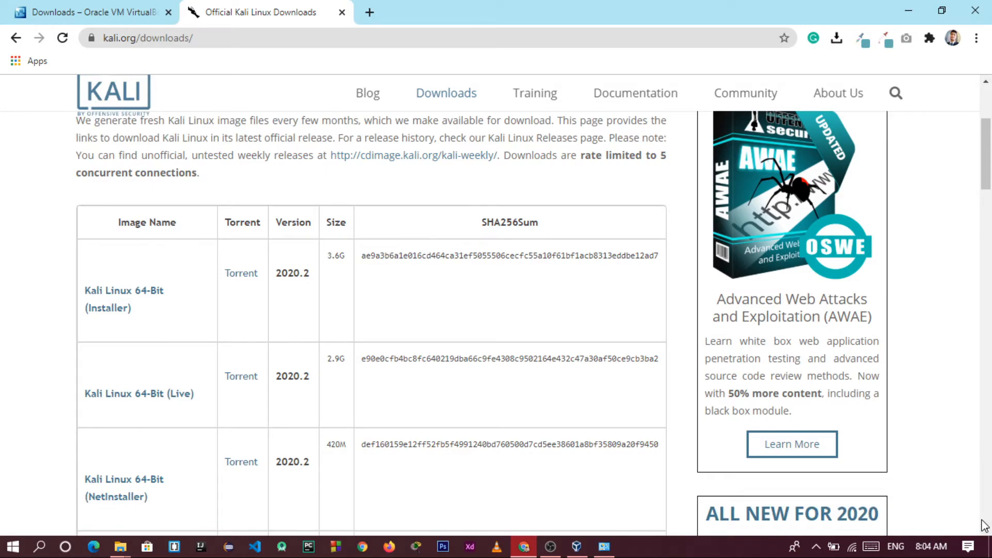
Minimize Chrome, close the System window and bring VirtualBox Manager forward
left_click(909, 10)
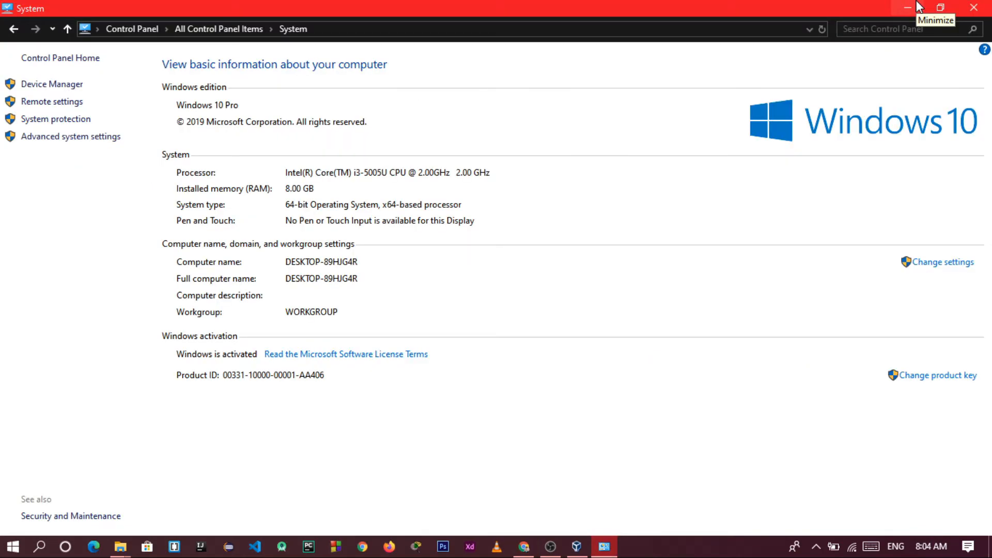
left_click(982, 7)
left_click(577, 546)
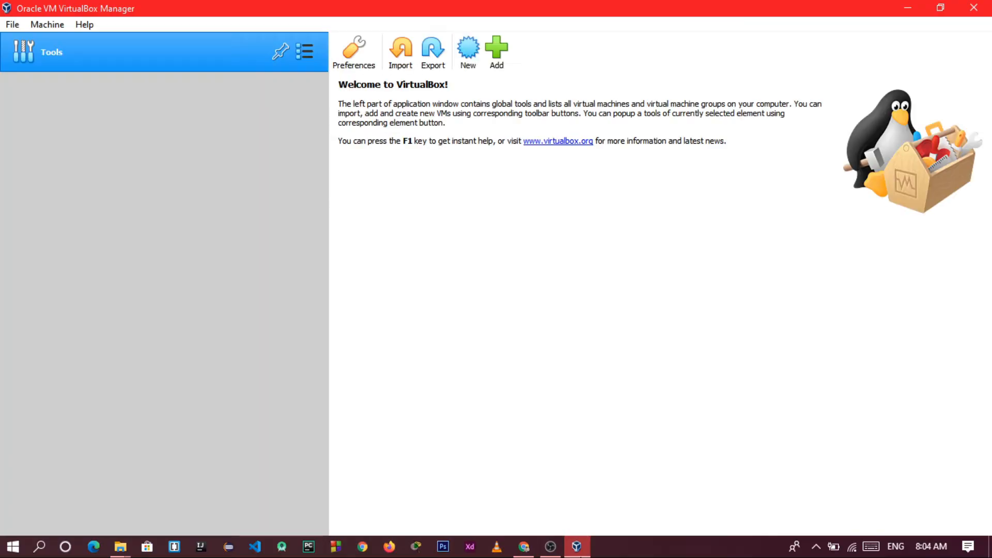
Start a new machine named kali with its folder set to E:\VirtualBox Vms
left_click(465, 51)
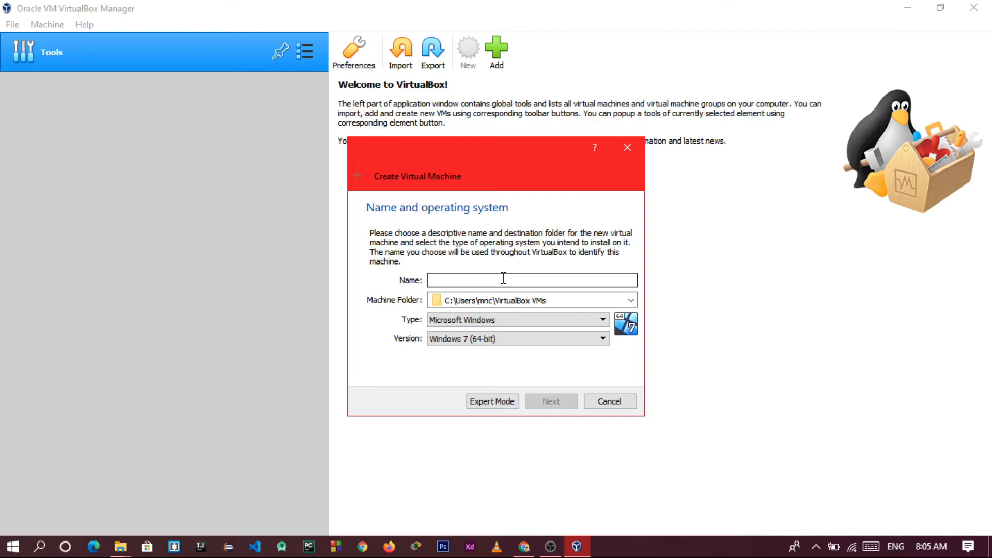
type("kali")
left_click(623, 300)
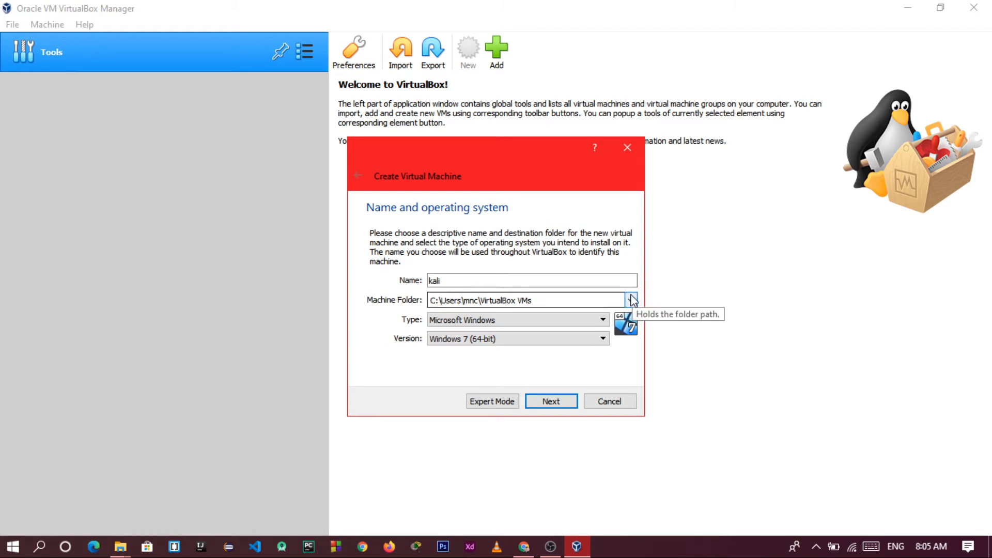
left_click(632, 301)
left_click(557, 327)
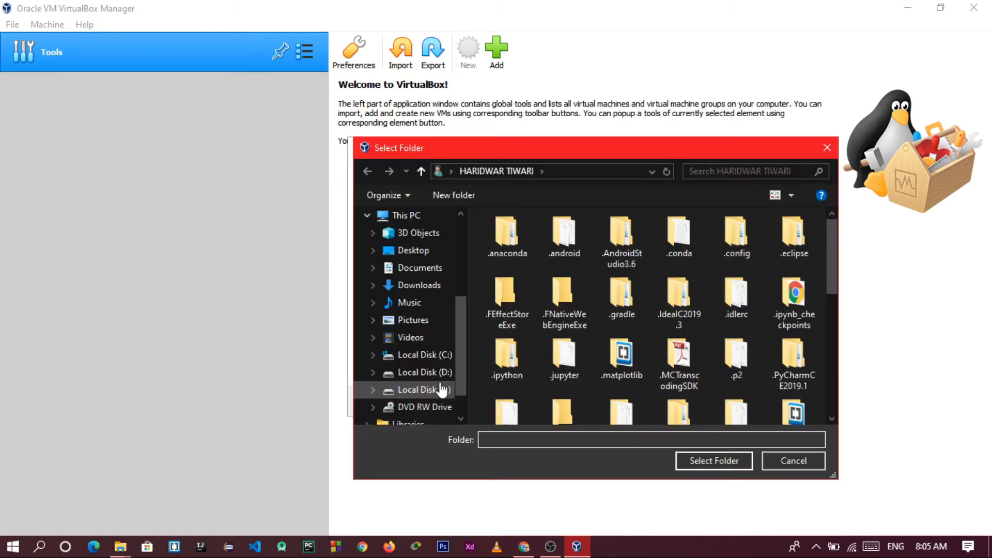
left_click(443, 389)
scroll(568, 336, "down", 4)
left_click(652, 376)
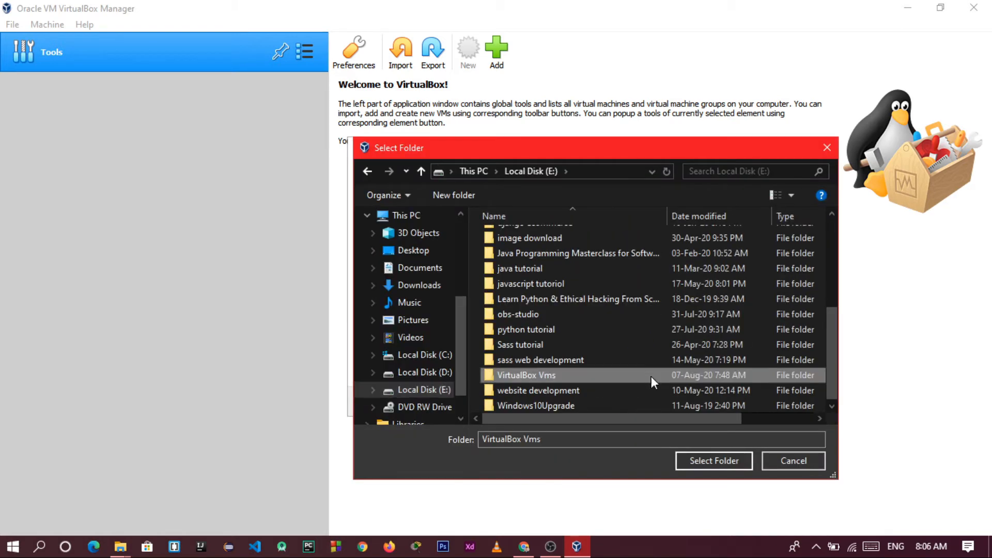
left_click(711, 463)
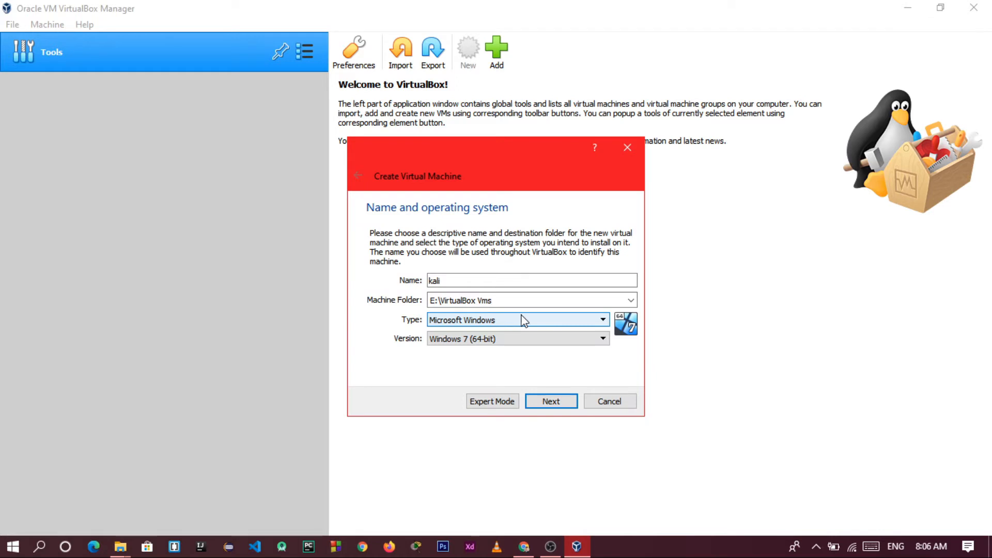
Set the machine type to Linux and version to Debian (64-bit)
left_click(521, 320)
left_click(508, 342)
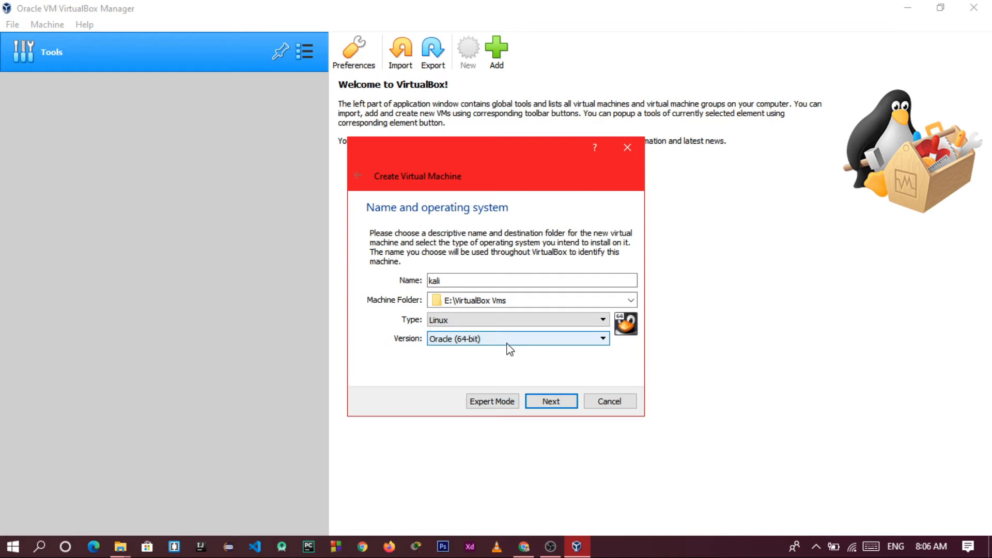
left_click(507, 343)
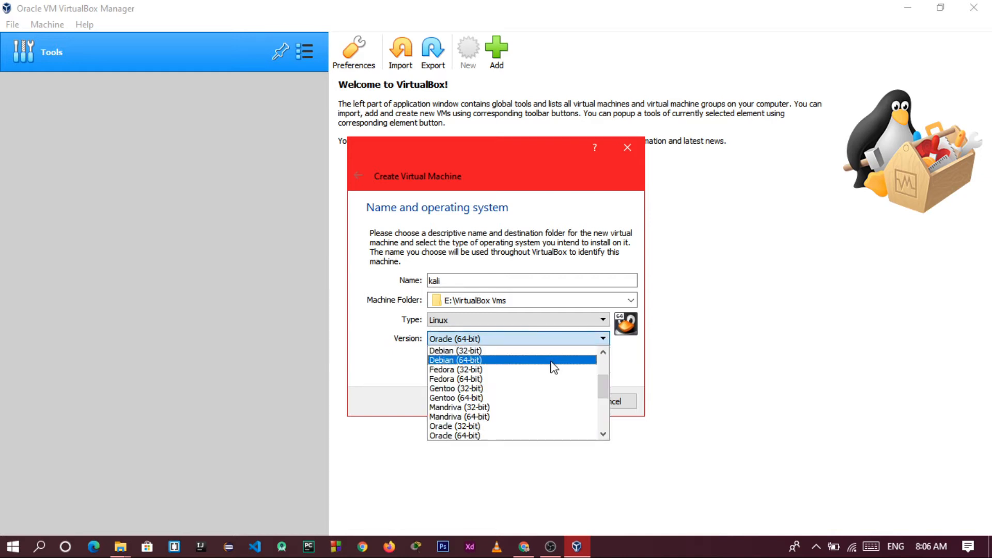
left_click(554, 361)
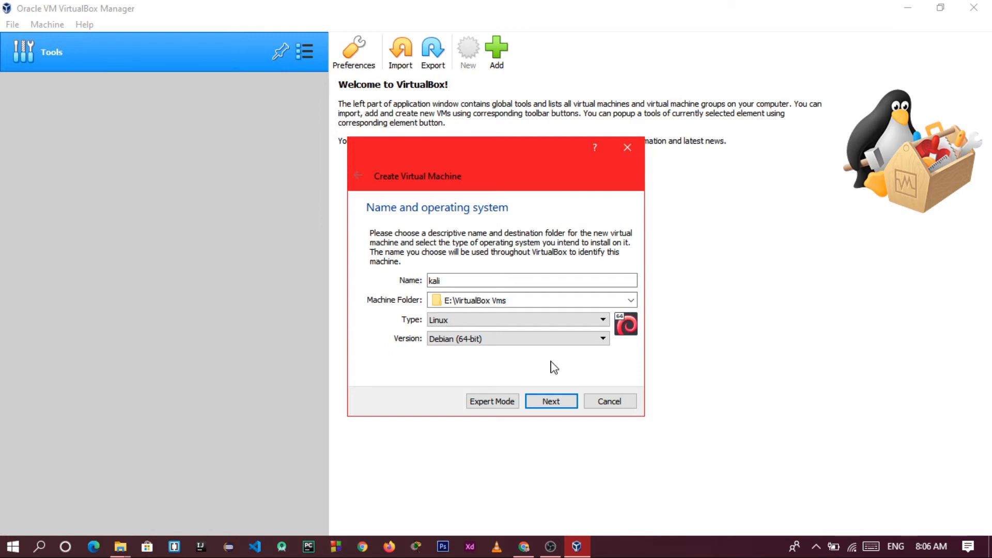
left_click(567, 403)
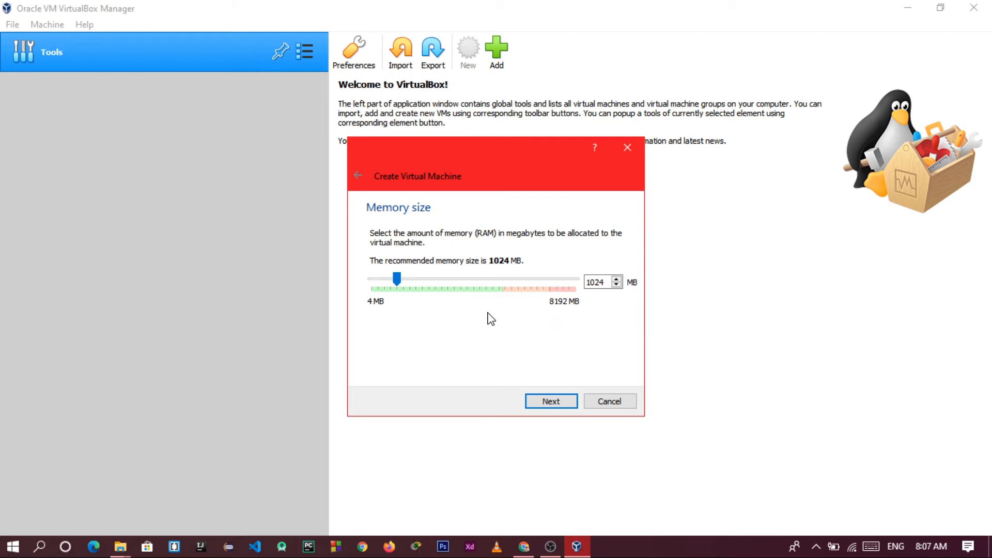
Give the machine 2048 MB of memory and choose to create a new virtual hard disk
type("2048")
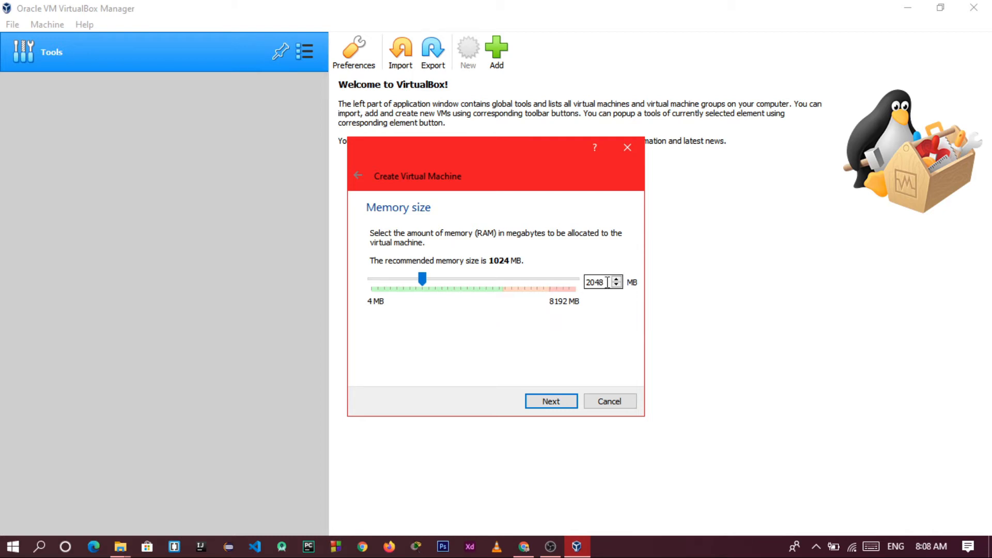
key("BackSpace")
key("BackSpace")
key("BackSpace")
key("BackSpace")
type("2048")
left_click(561, 404)
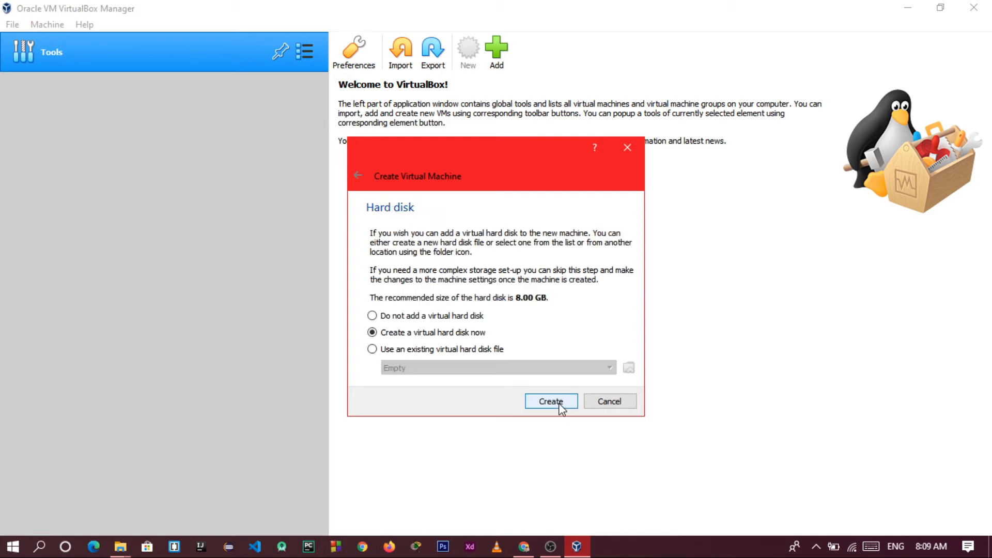
left_click(560, 405)
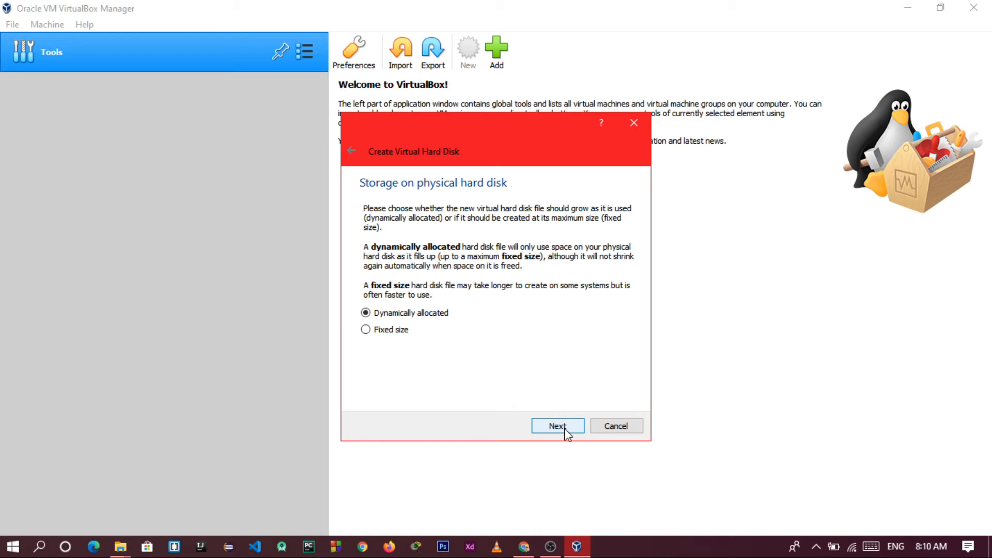
Keep the disk dynamically allocated and create the 30.00 GB kali.vdi disk
left_click(557, 426)
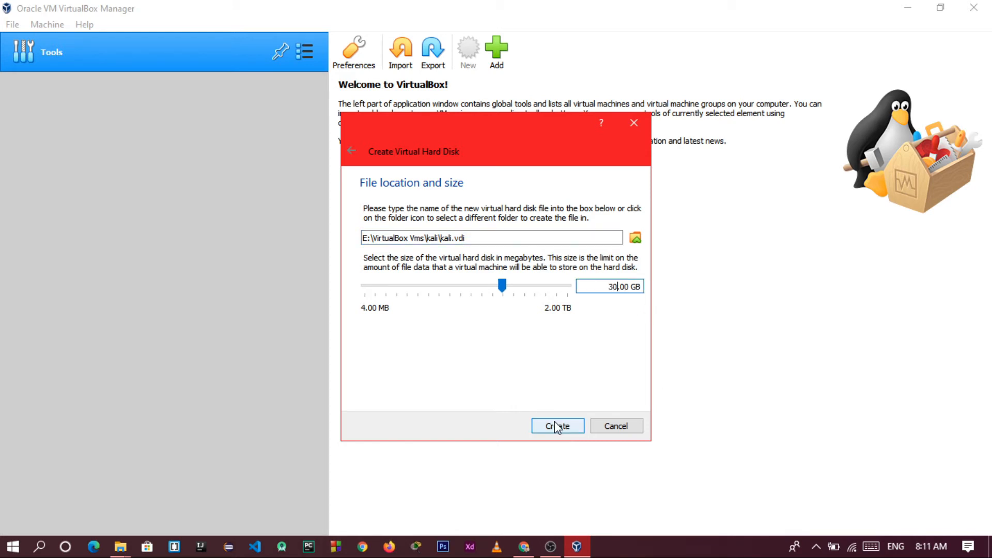
left_click(556, 427)
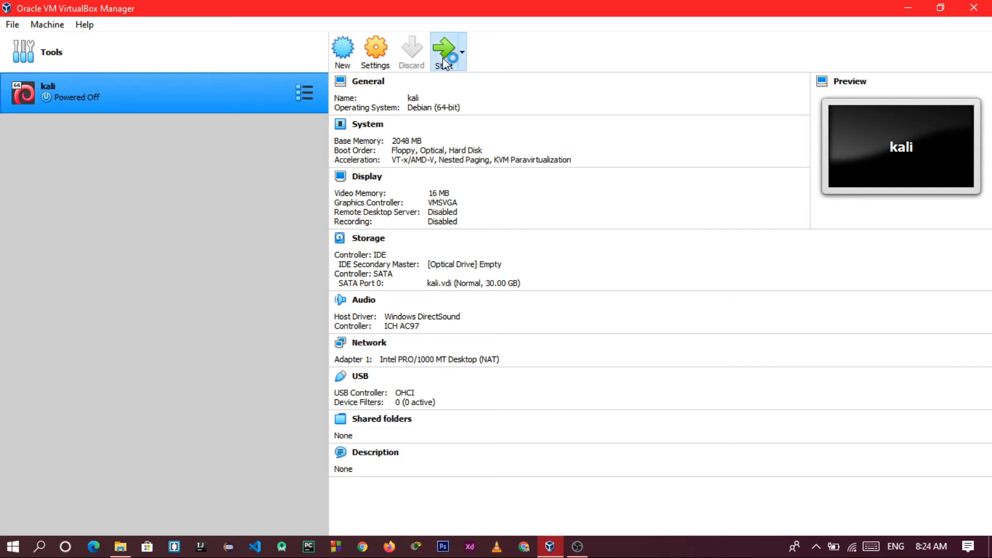
Start the kali machine with kali-linux-2020.2-installer-amd64.iso from drive E: as start-up disk
left_click(443, 58)
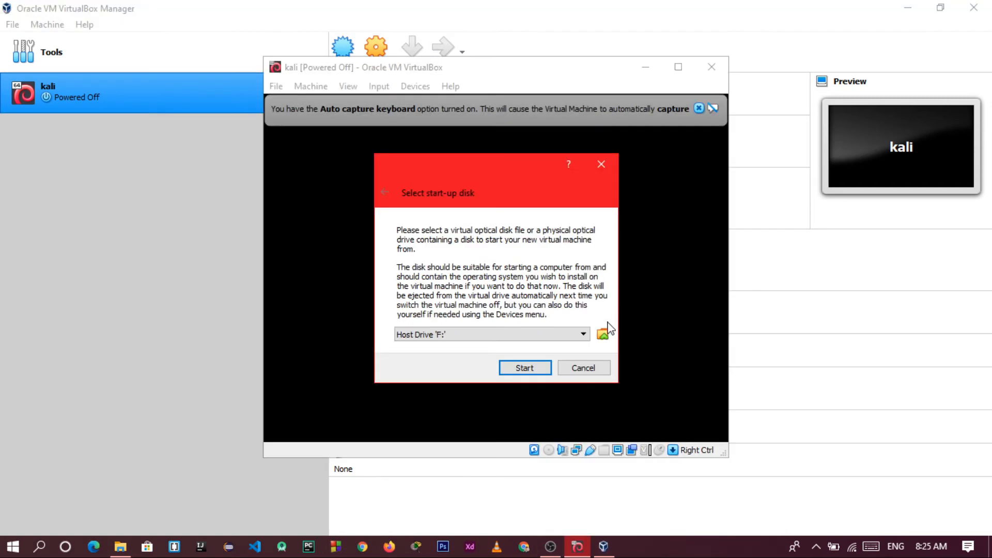
left_click(604, 331)
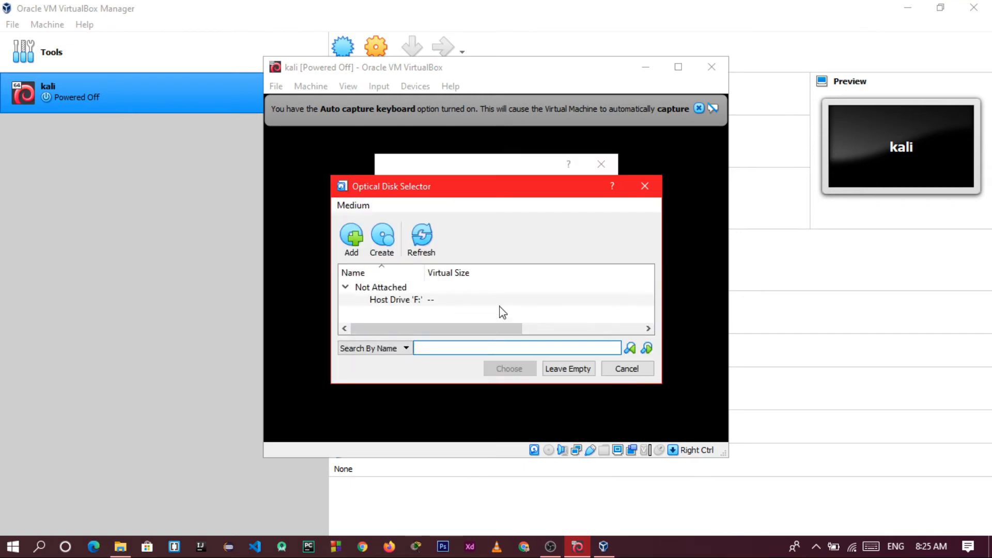
left_click(348, 245)
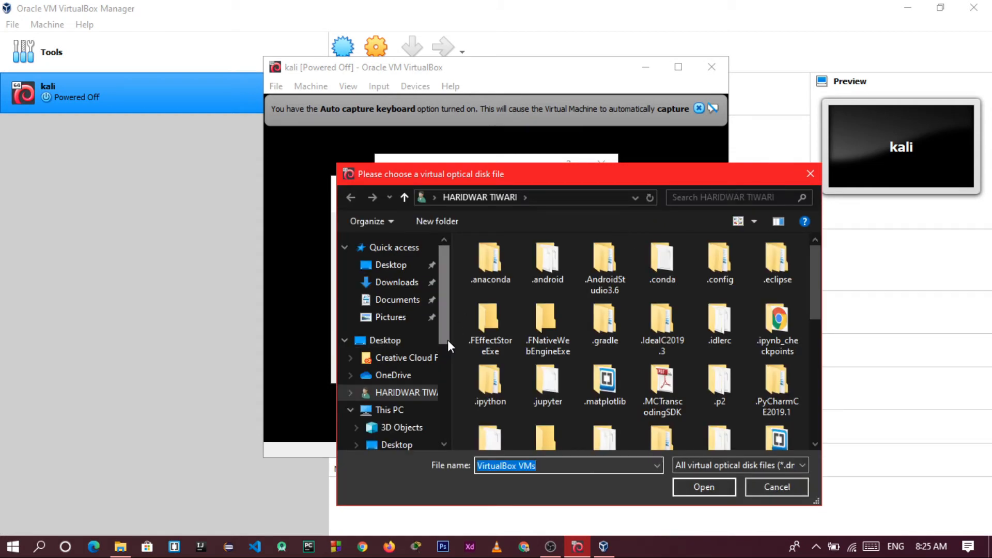
left_click_drag(442, 337, 456, 439)
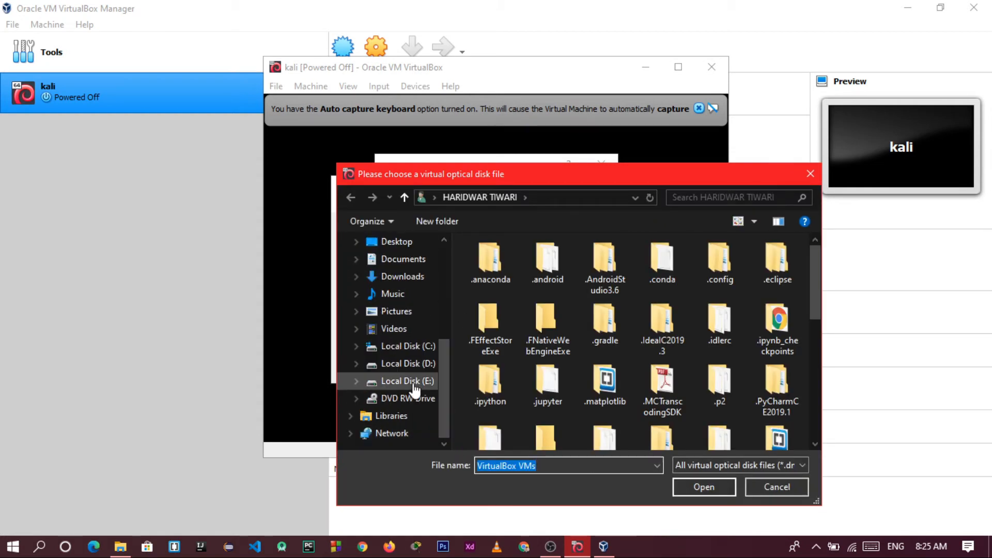
left_click(365, 381)
scroll(600, 421, "down", 5)
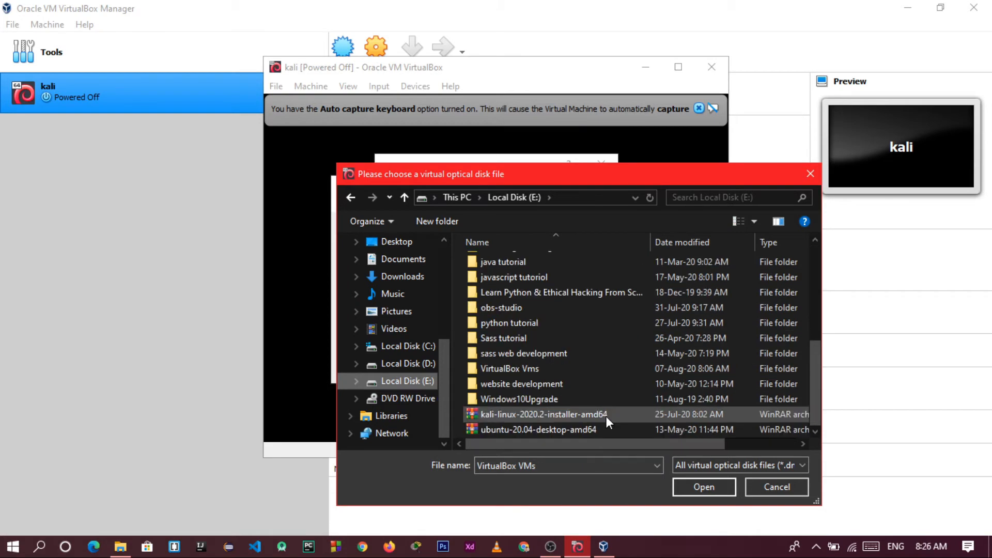
left_click(606, 416)
left_click(704, 487)
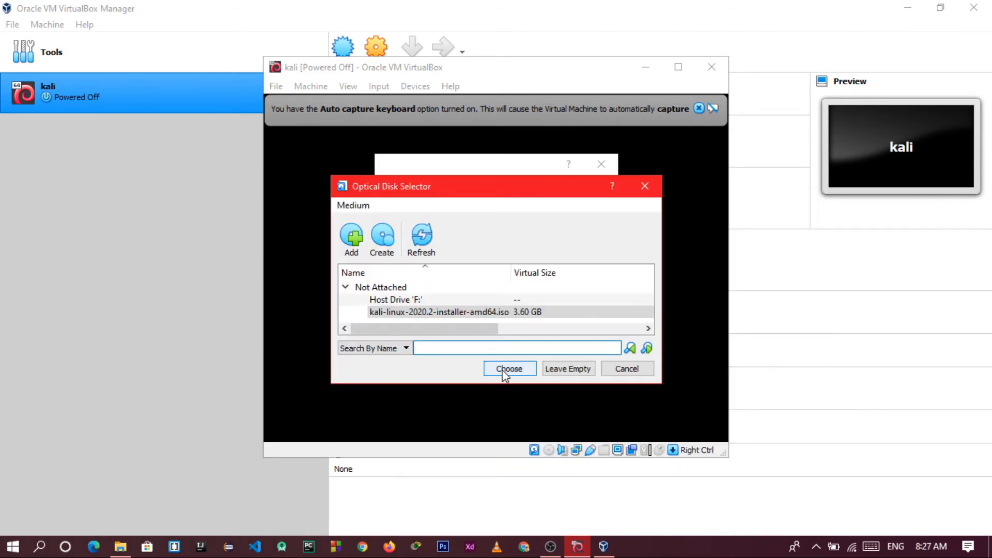
left_click(503, 370)
left_click(516, 369)
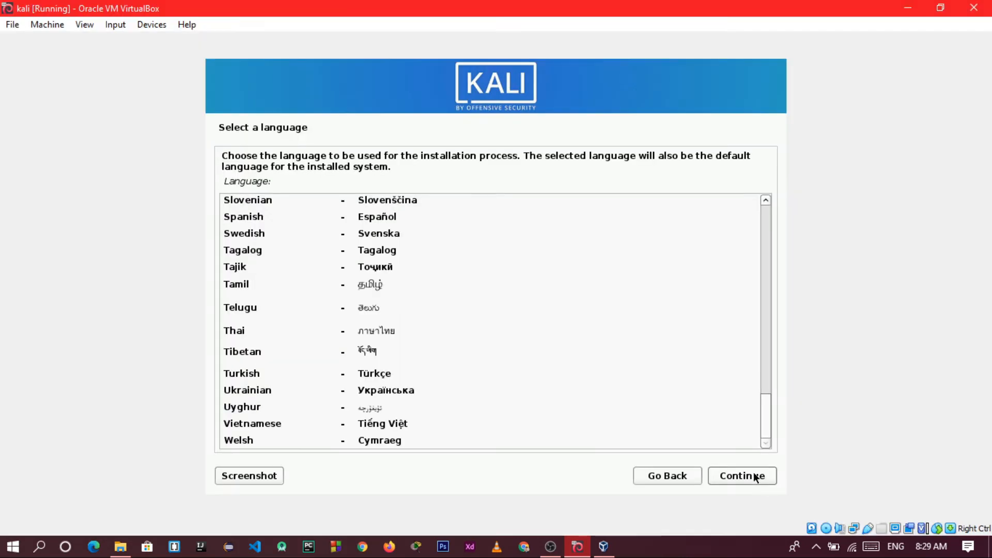
Keep English, choose India as location, and accept American English keymap and hostname kali
left_click(755, 476)
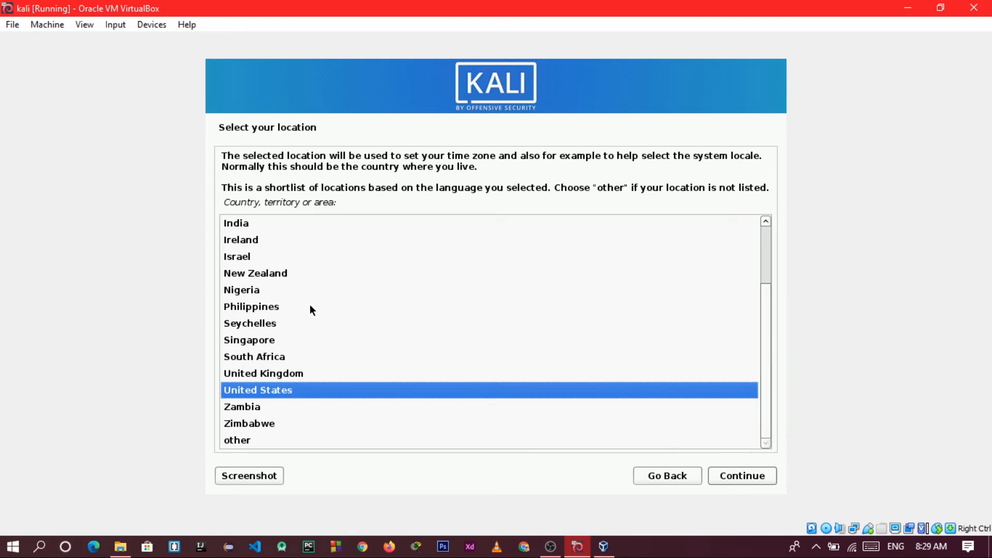
left_click(262, 226)
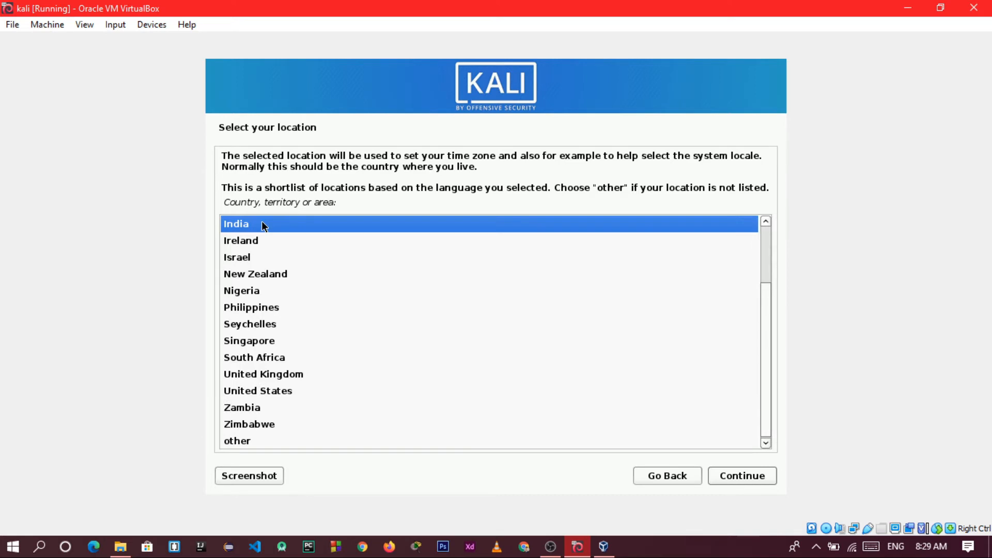
left_click(755, 476)
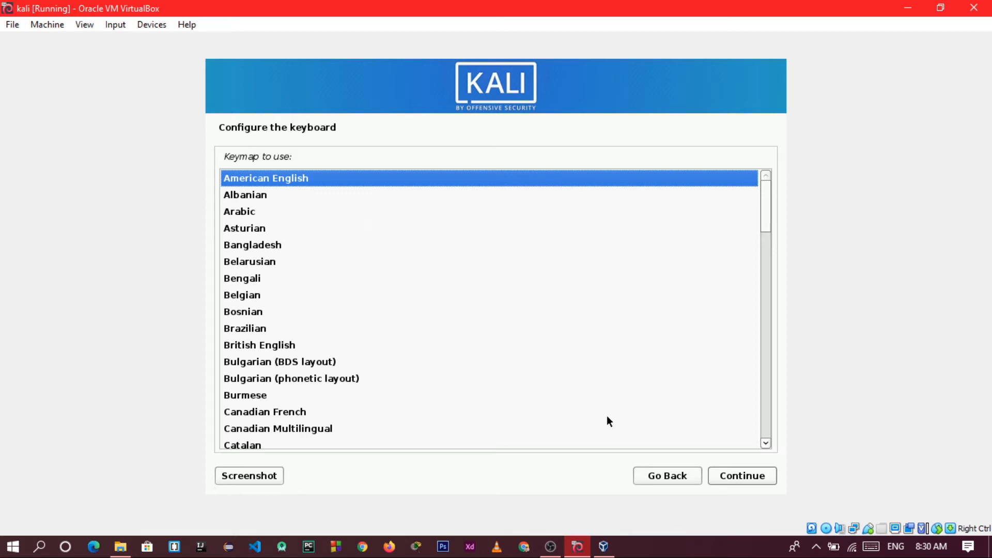
left_click(754, 475)
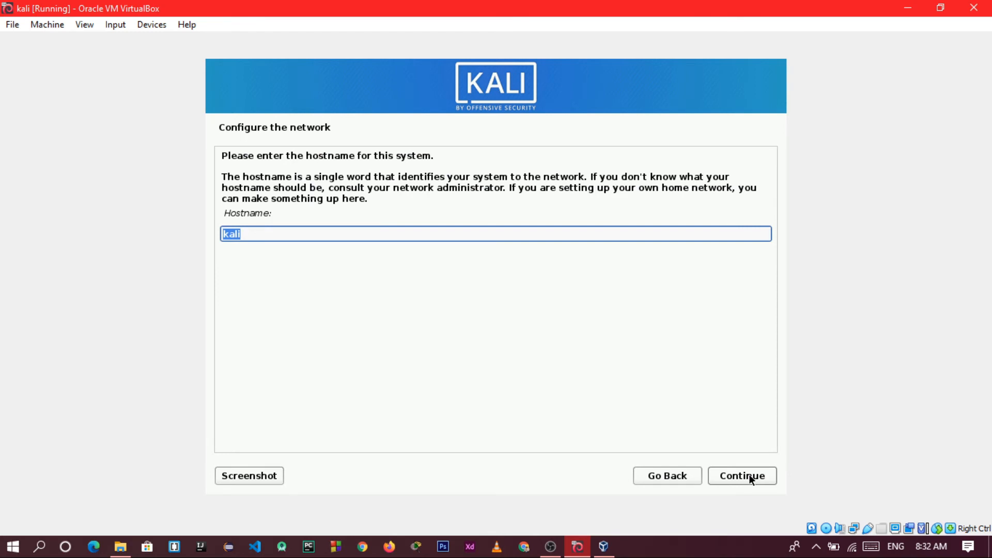
left_click(751, 478)
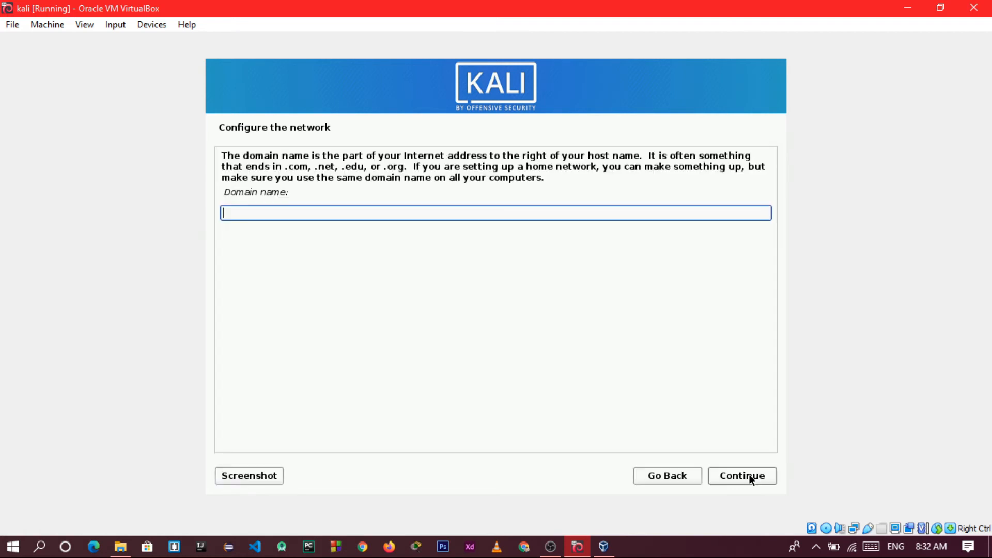
Leave the domain name blank, set the new user's full name to 'kali' and accept the suggested username
left_click(751, 478)
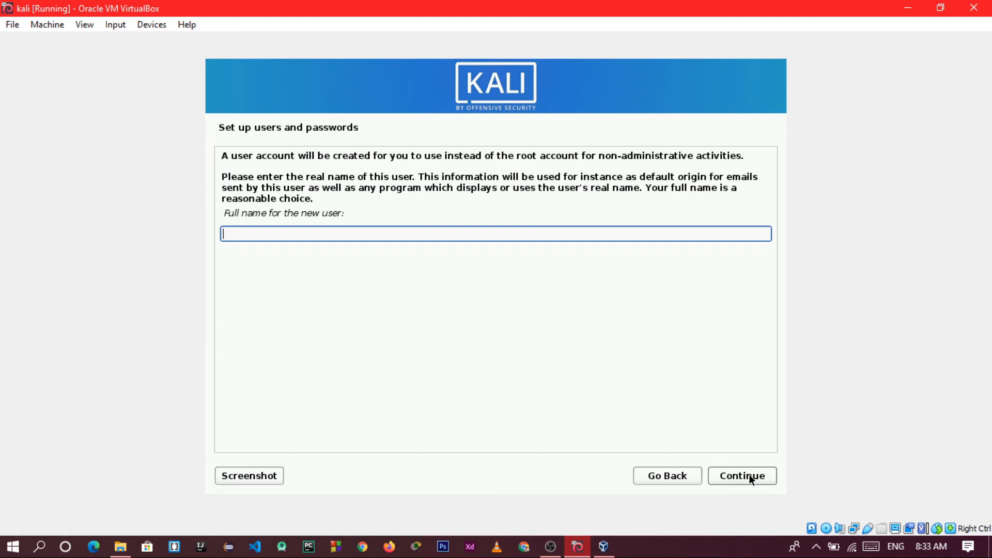
type("kali")
key("Return")
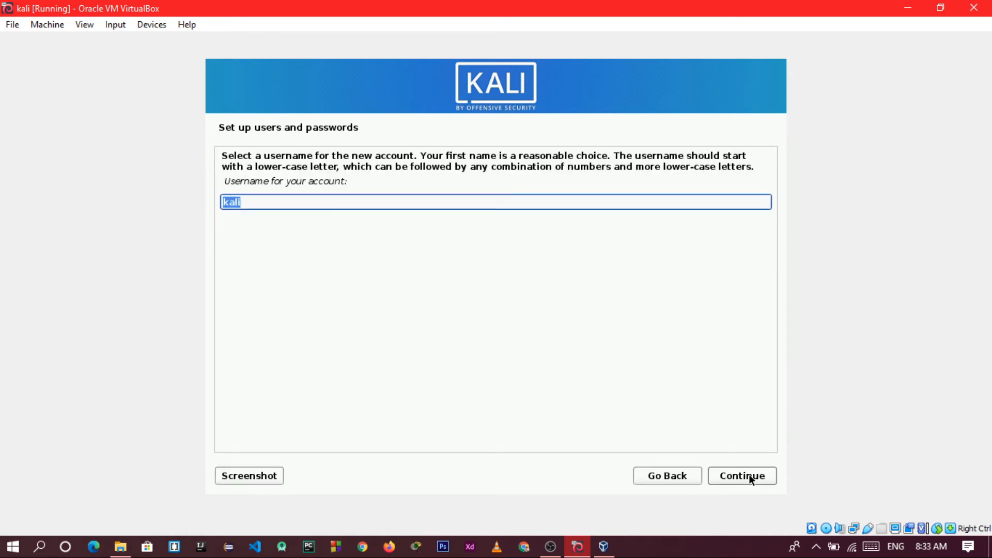
left_click(751, 476)
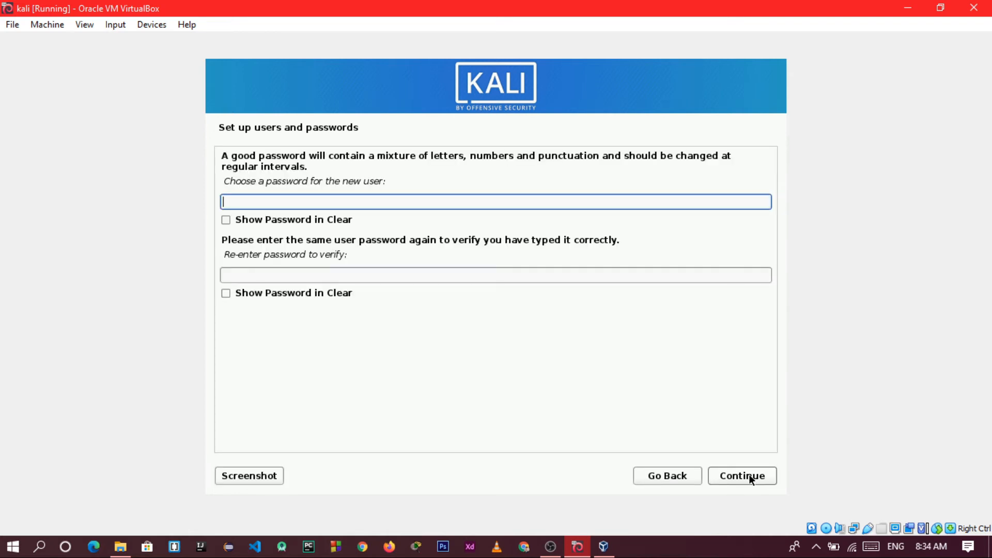
Enter and confirm the new user's password, checking the confirmation in plain text
type("kalilinux")
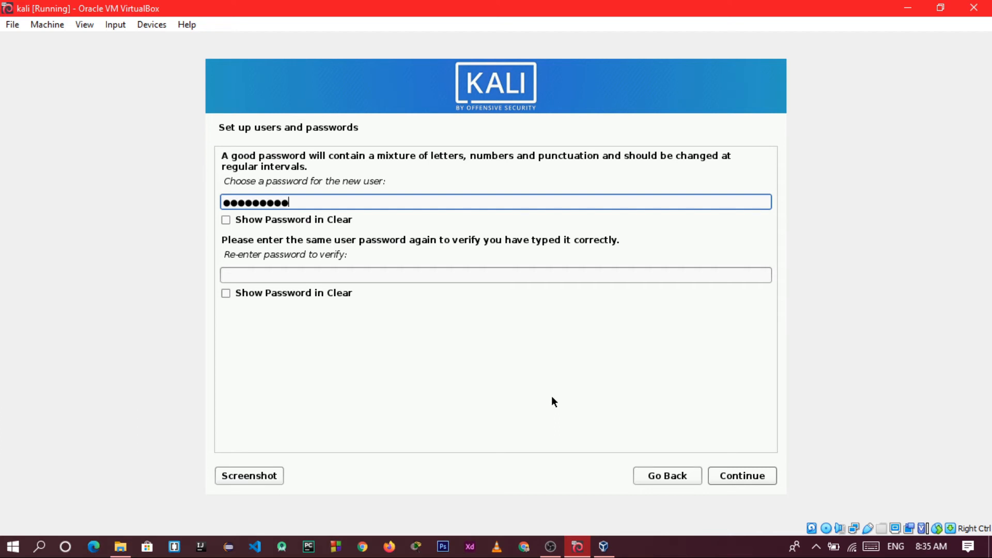
type("●●●")
left_click(351, 276)
type("●●●")
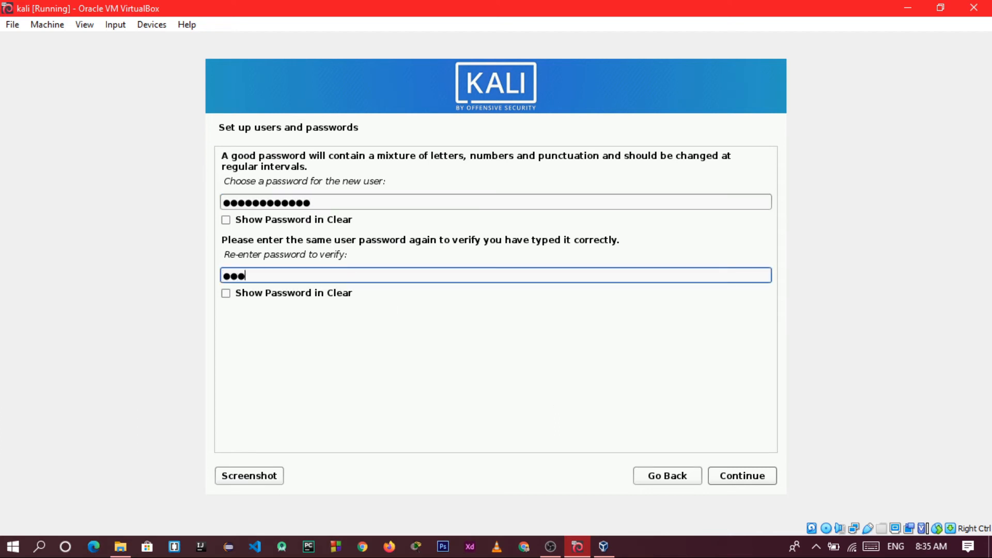
type("●●●●●●●●●●")
left_click(226, 293)
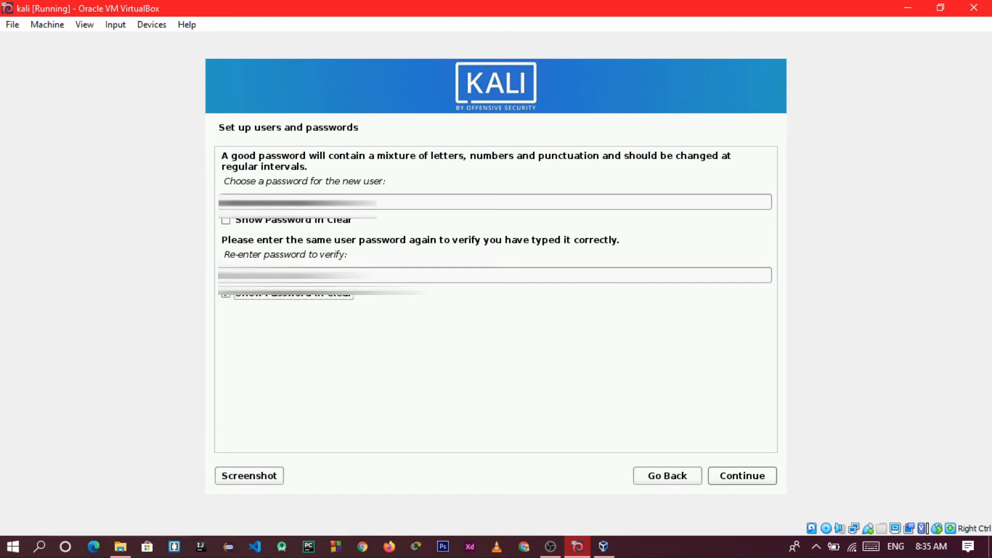
key("shift+Tab")
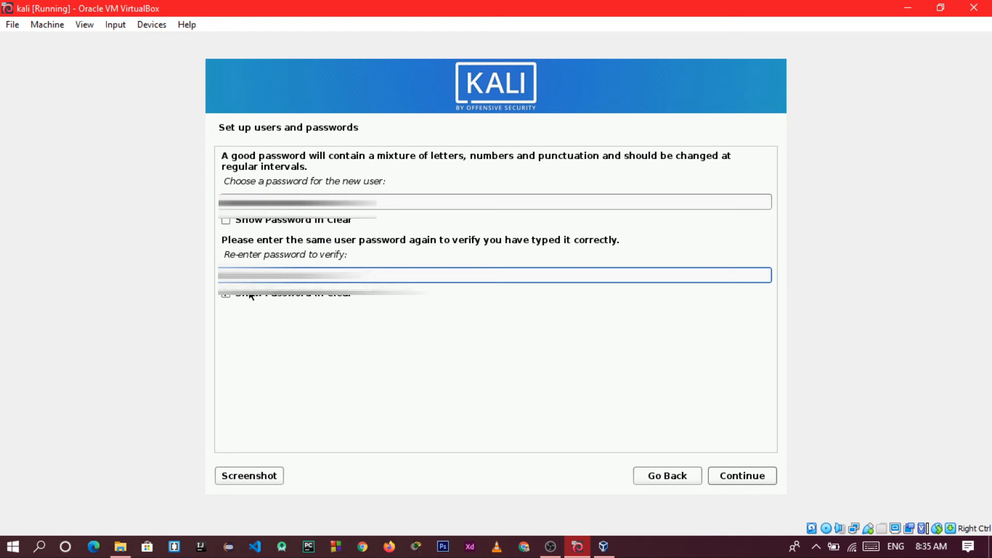
left_click(229, 296)
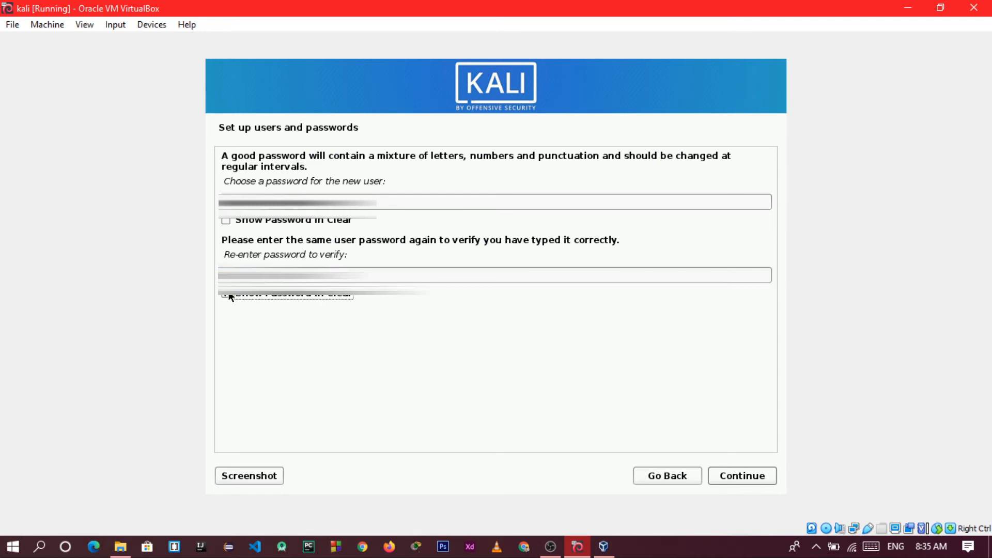
left_click(748, 476)
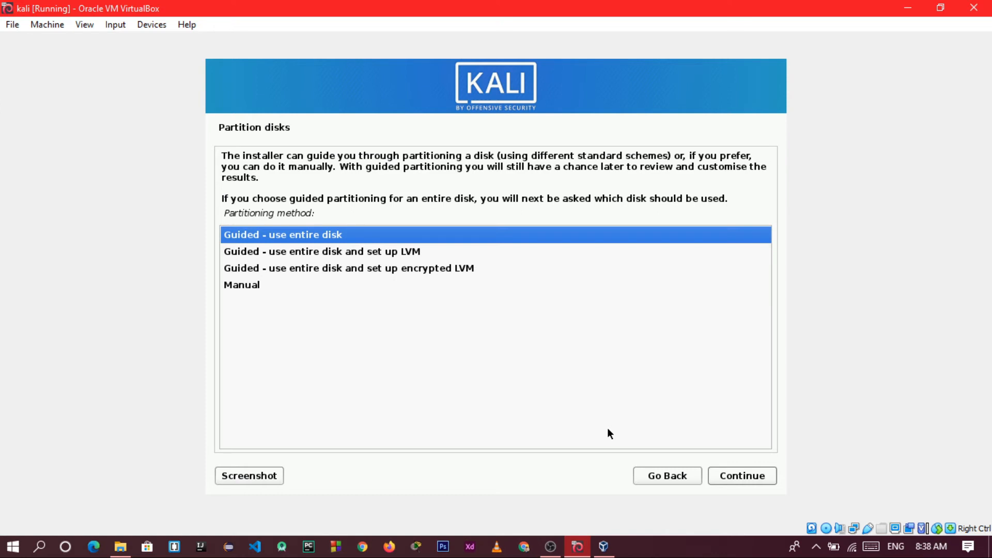
Use guided partitioning on the whole 32.2 GB sda disk with all files in one partition, writing changes
left_click(729, 478)
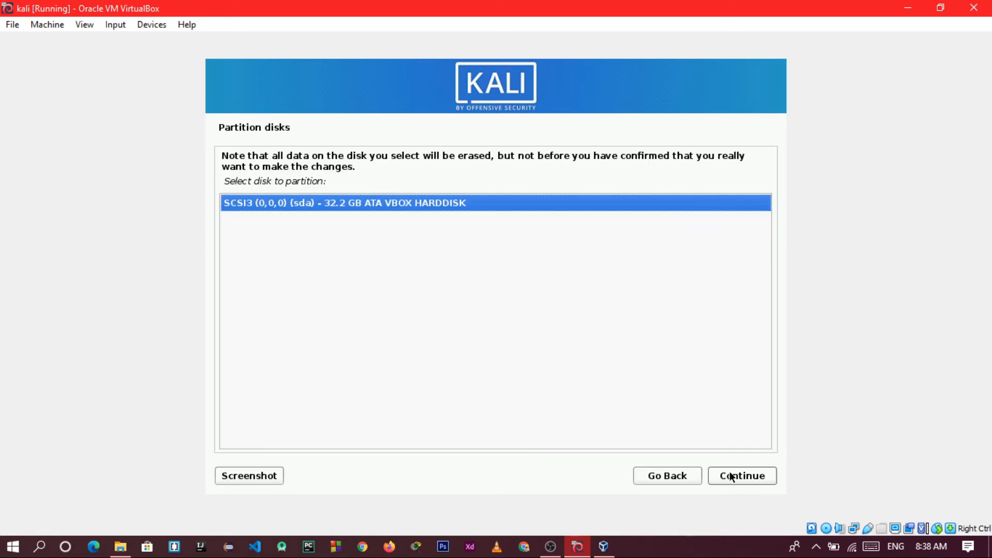
left_click(731, 477)
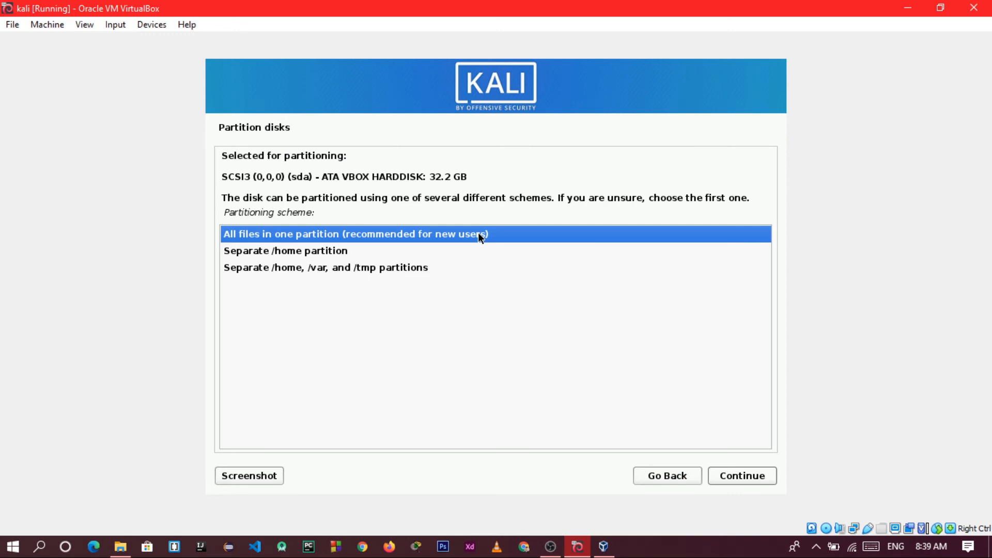
left_click(734, 473)
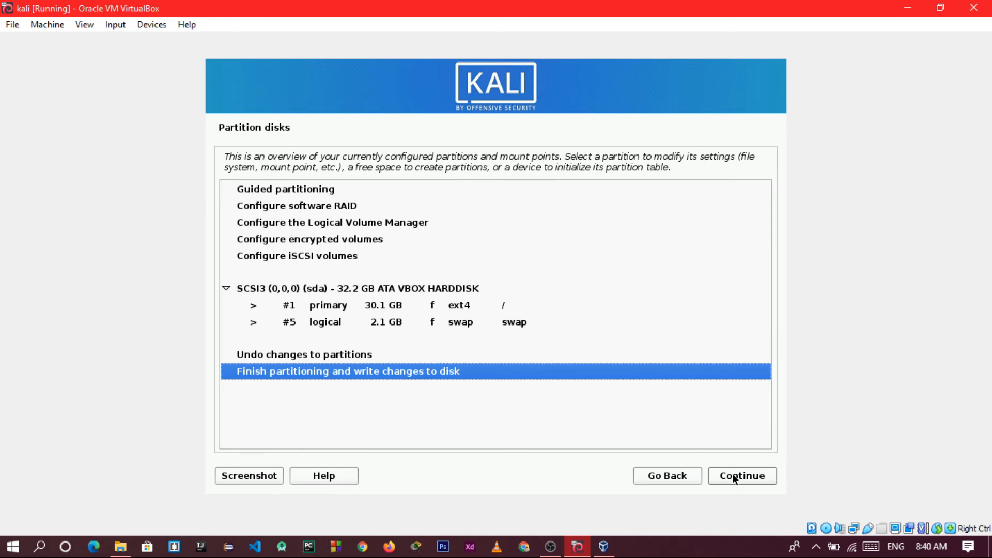
left_click(733, 474)
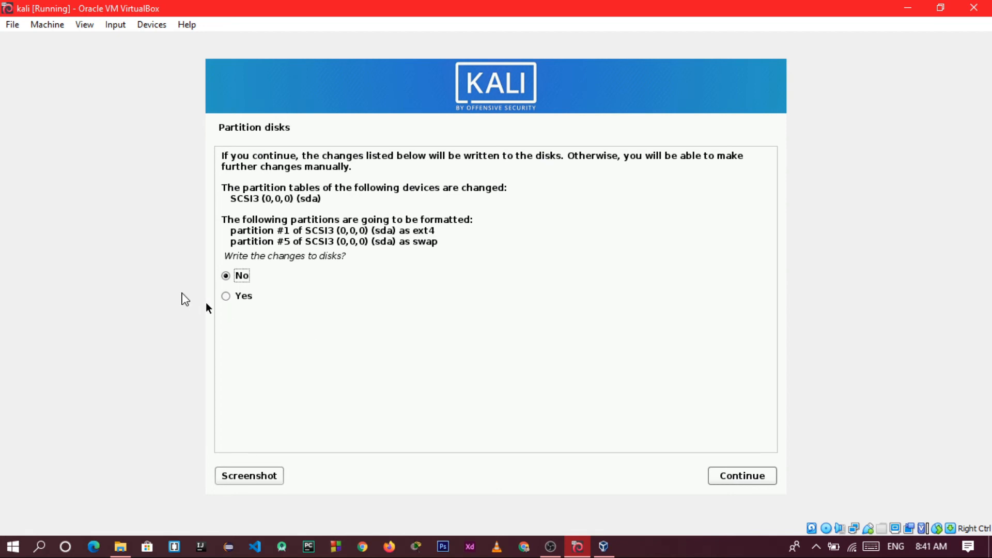
left_click(235, 296)
left_click(746, 476)
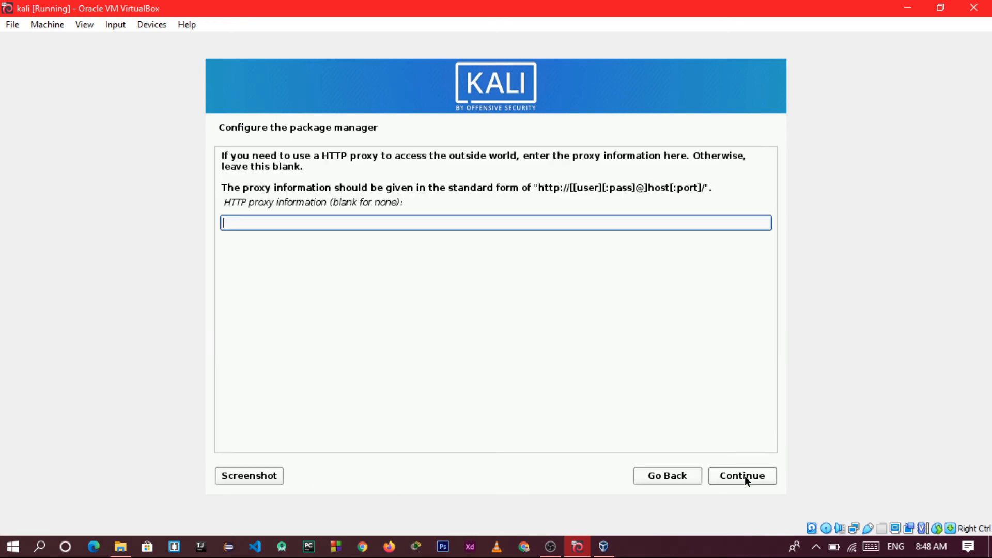
Skip the HTTP proxy and install the default software selection with the Xfce desktop and tools
left_click(745, 476)
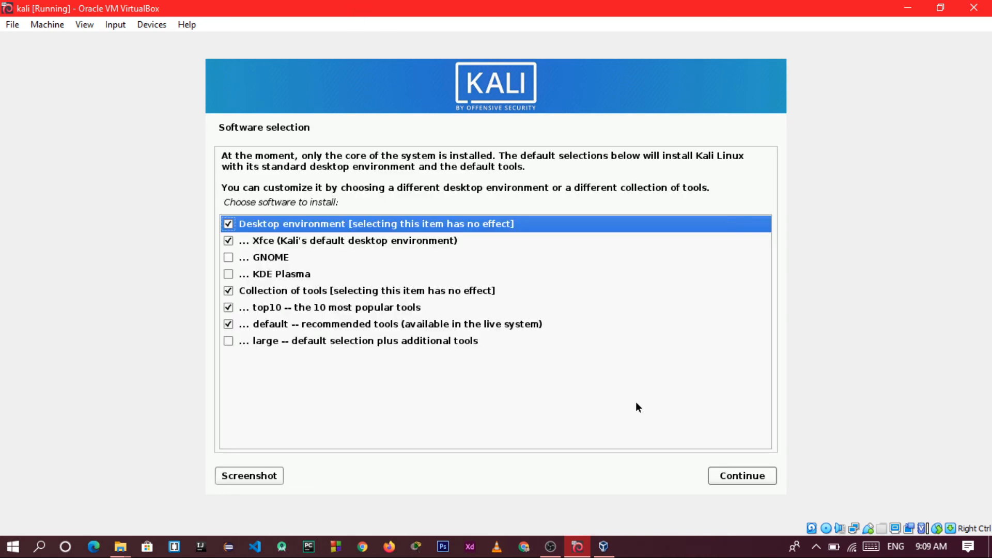
left_click(732, 476)
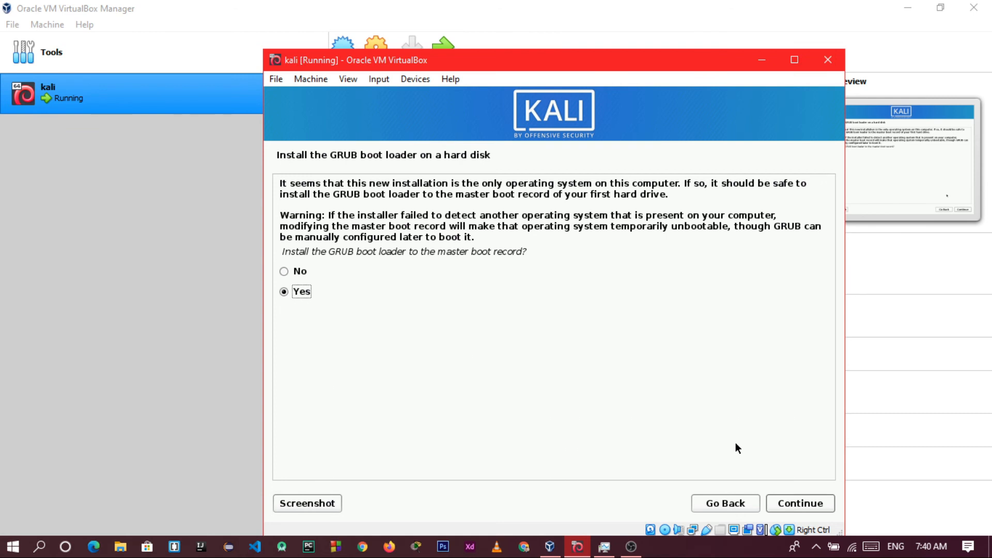
Install the GRUB boot loader on /dev/sda, then finish the installation and reboot into Kali
left_click(822, 502)
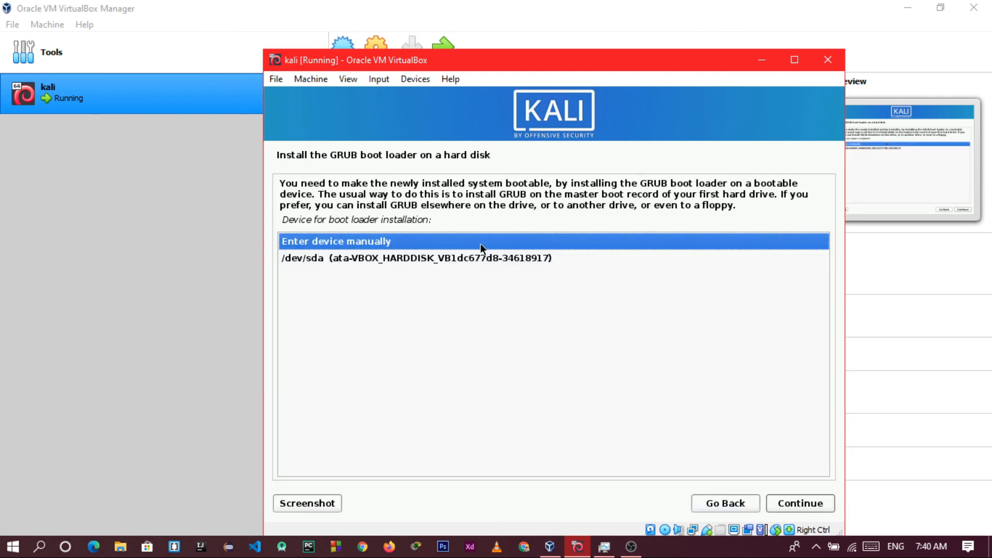
left_click(412, 259)
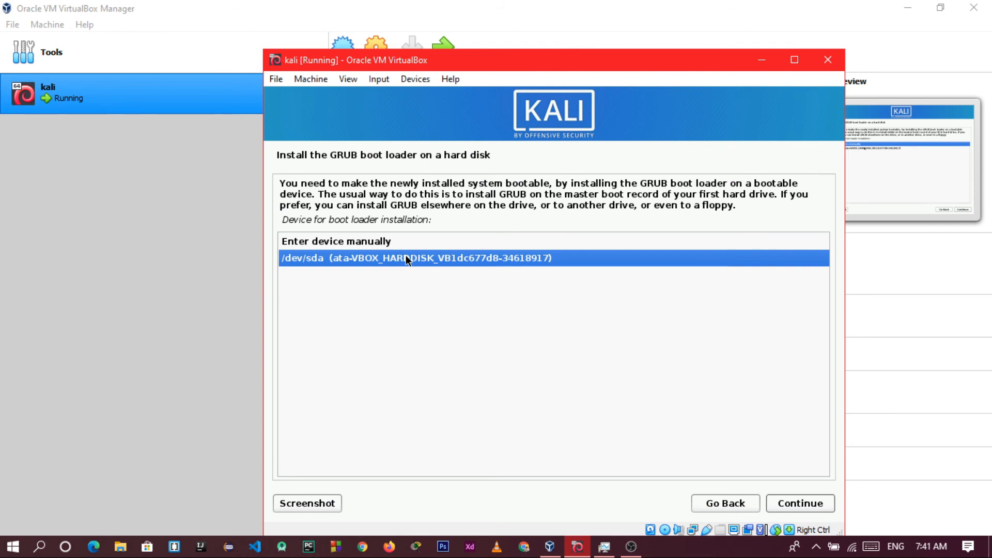
left_click(819, 505)
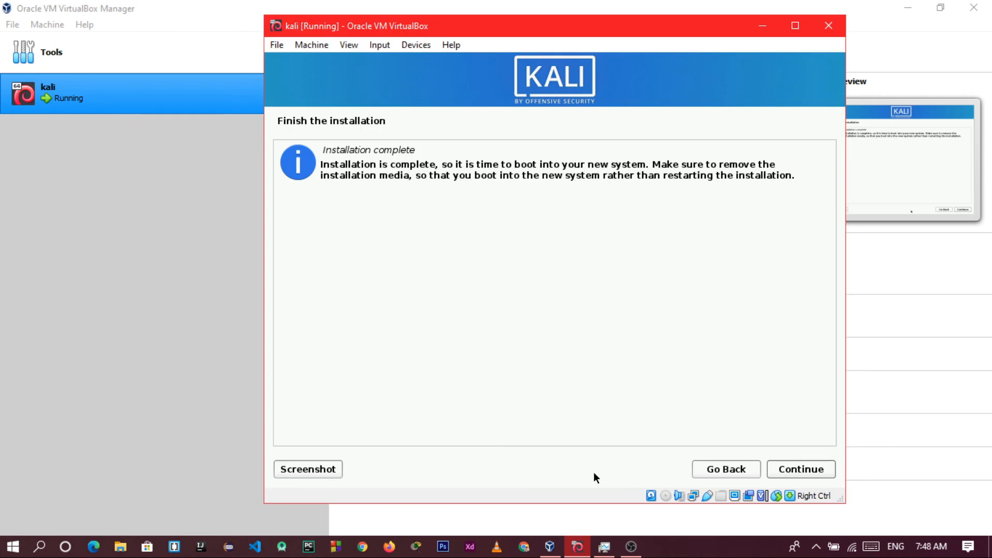
left_click(814, 467)
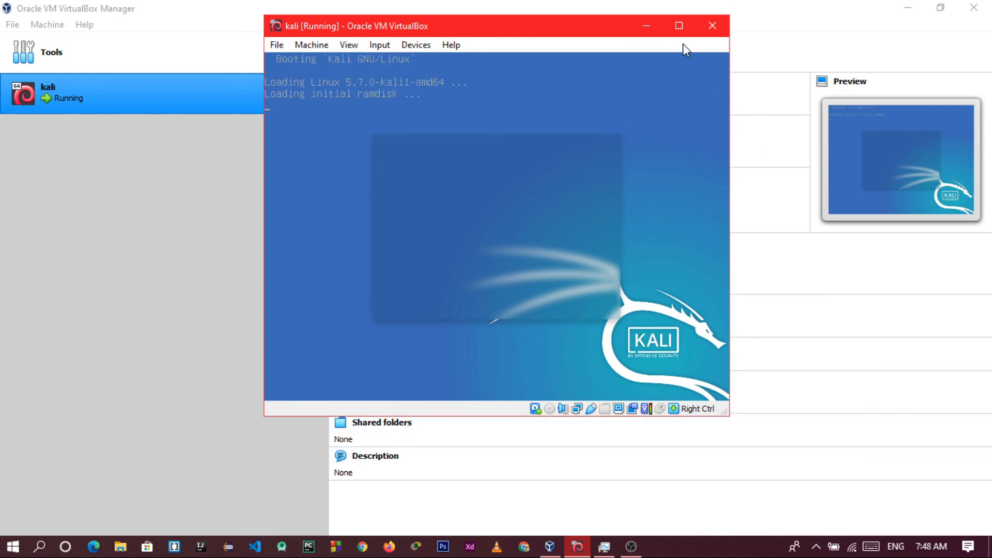
Maximize the VM window and switch to full-screen mode, turning off the full-screen notice
left_click(684, 31)
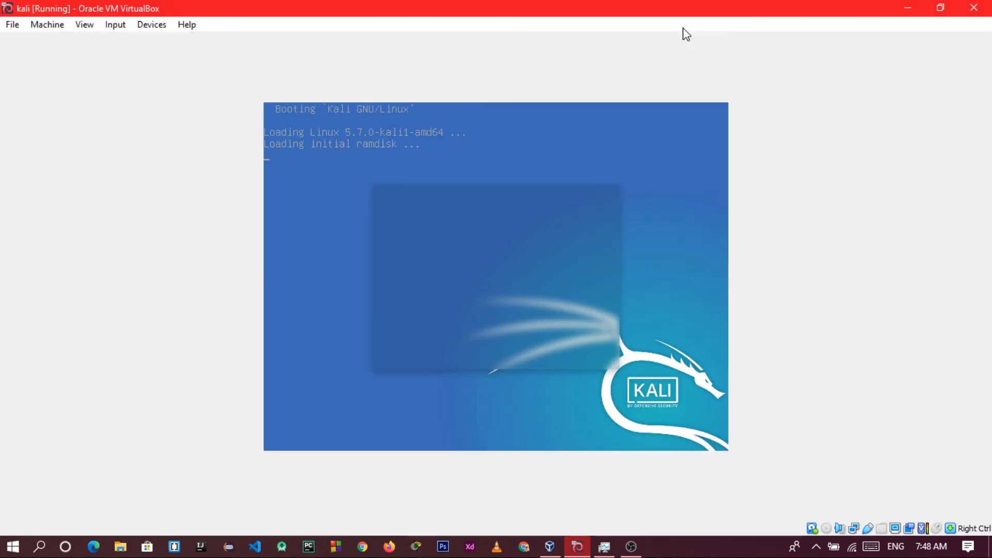
left_click(85, 24)
left_click(100, 39)
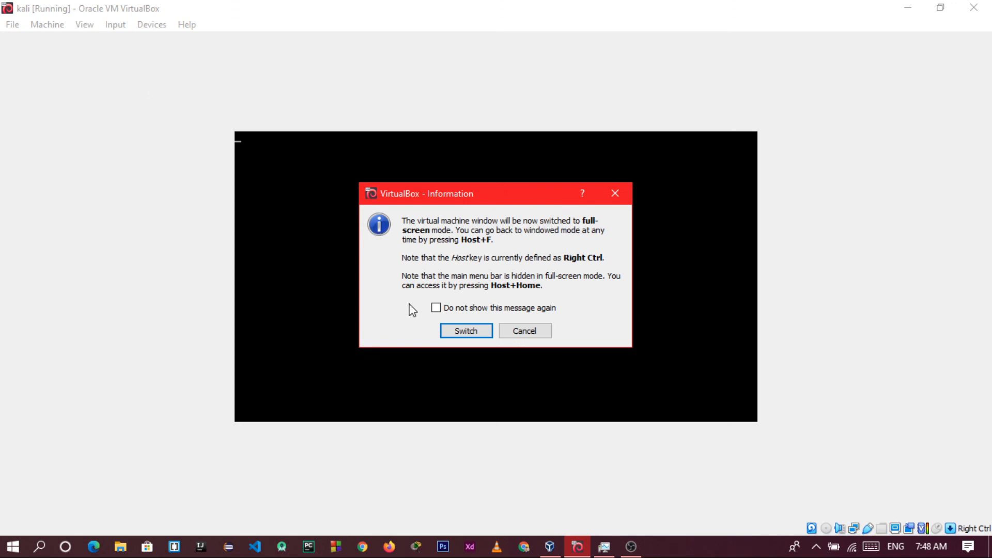
left_click(436, 308)
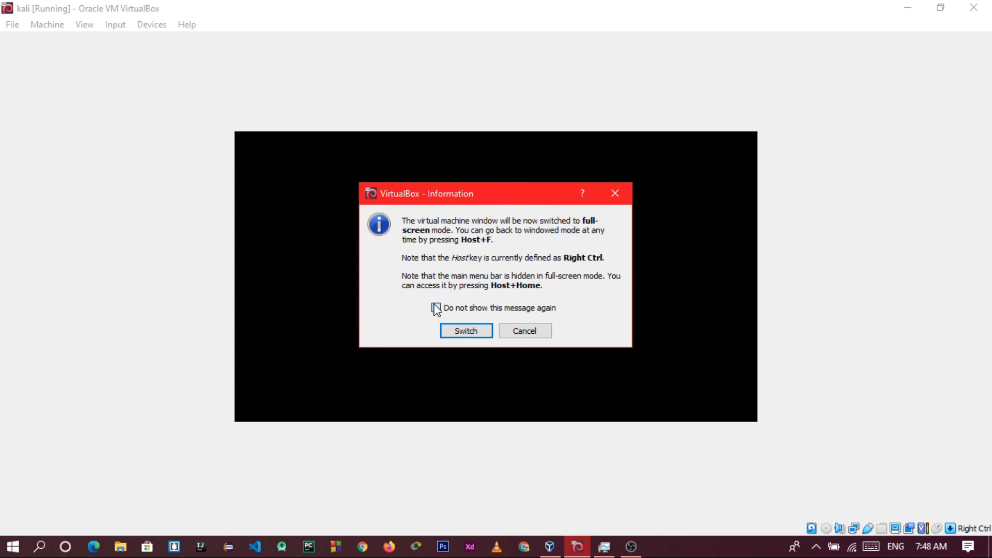
left_click(460, 333)
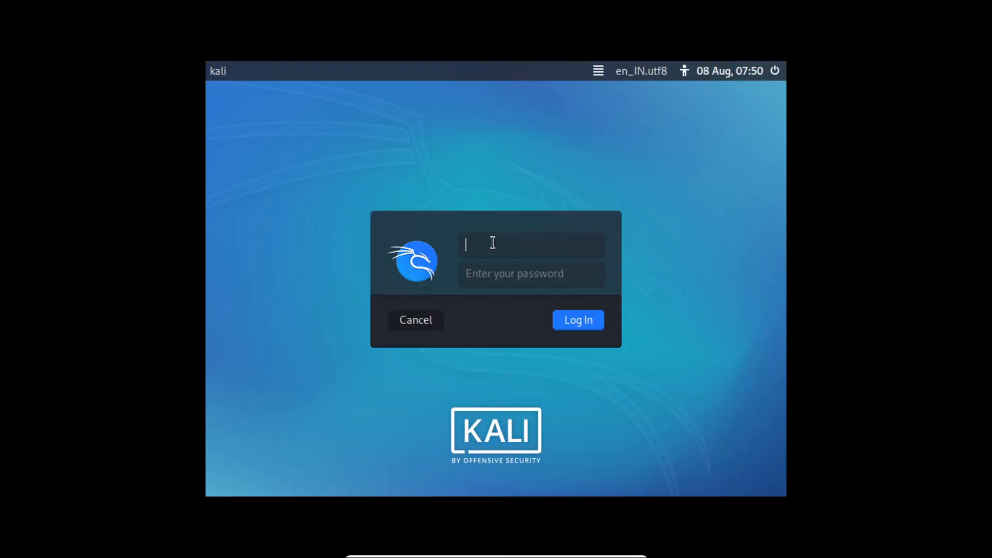
Log in with the 'kali' username and the account password to reach the Xfce desktop
type("kali")
left_click(497, 281)
type("••••••")
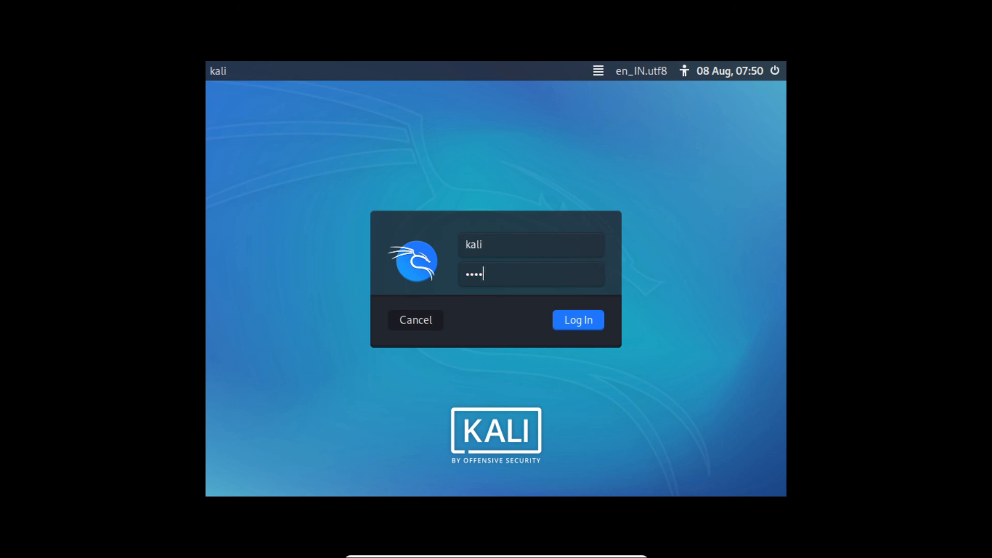
type("••••••")
left_click(573, 322)
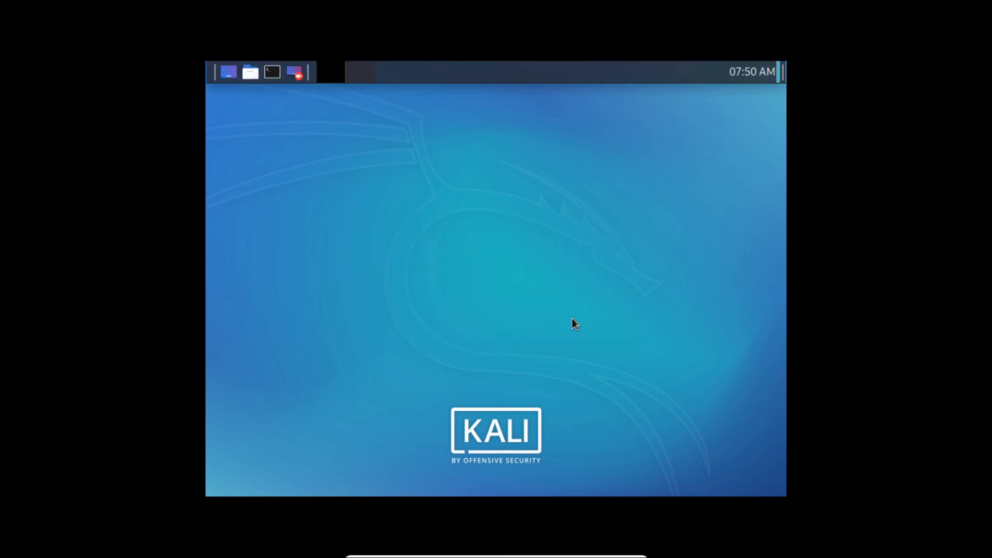